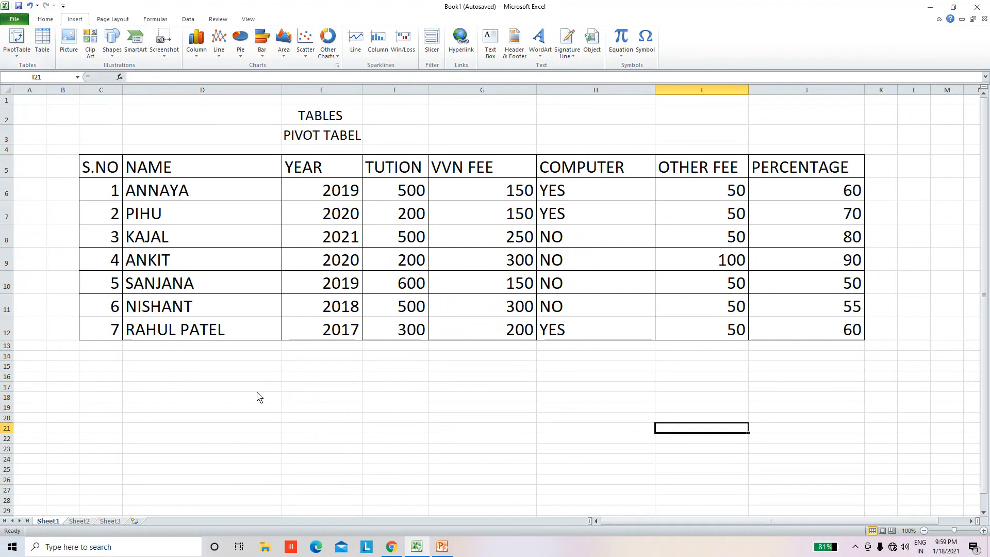
{"action": "left_click", "coordinate": [288, 410]}
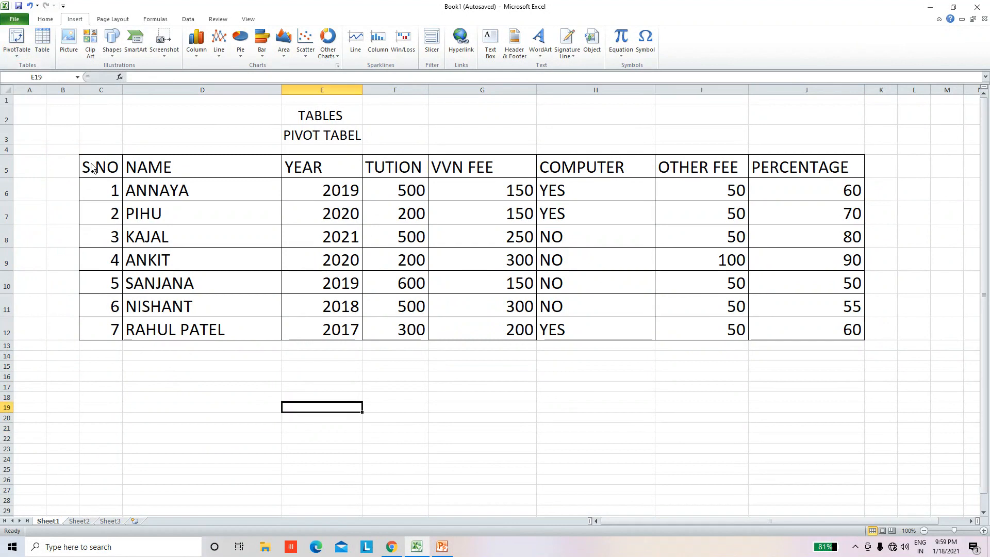
{"action": "left_click_drag", "start_coordinate": [92, 167], "coordinate": [830, 337]}
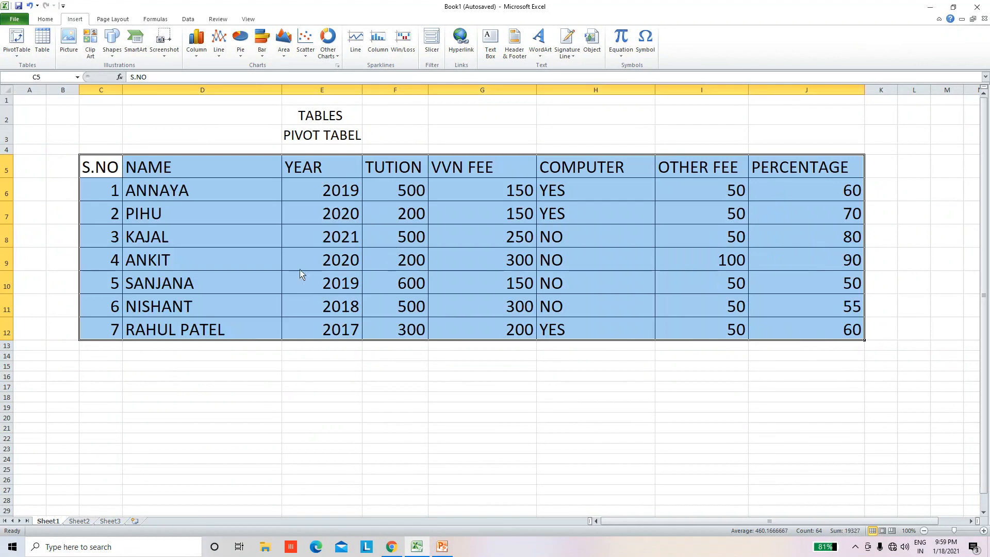
{"action": "left_click", "coordinate": [118, 171]}
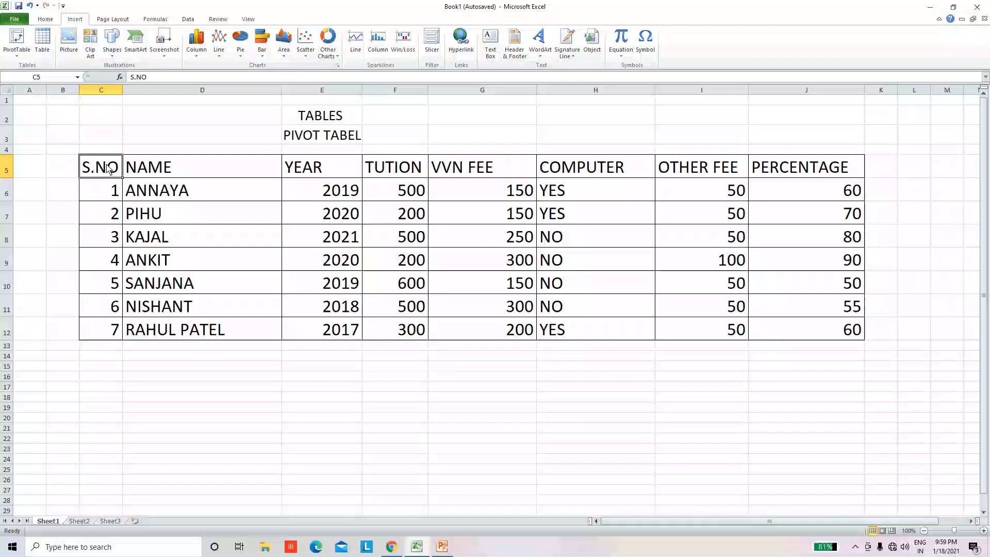
{"action": "left_click", "coordinate": [217, 168]}
{"action": "left_click", "coordinate": [332, 169]}
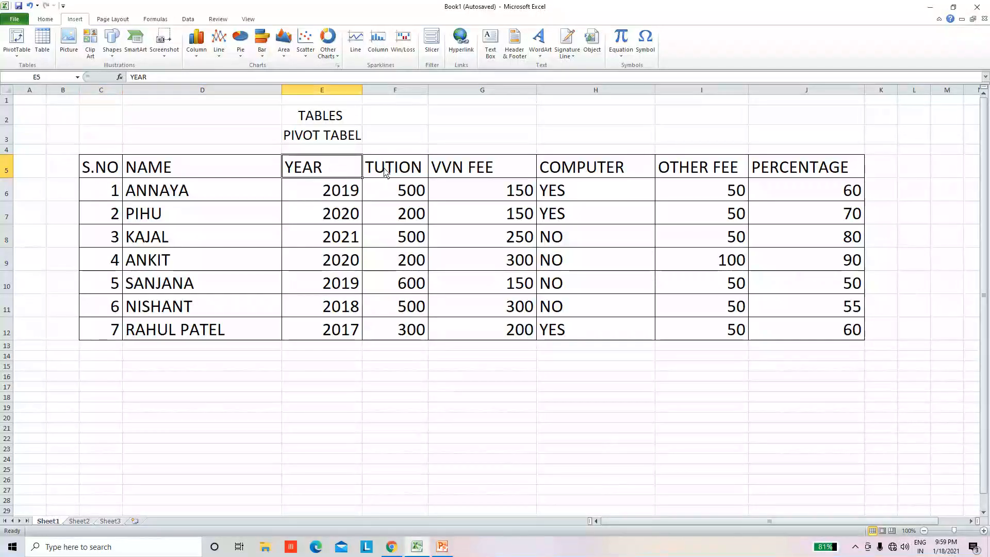
{"action": "left_click", "coordinate": [410, 172]}
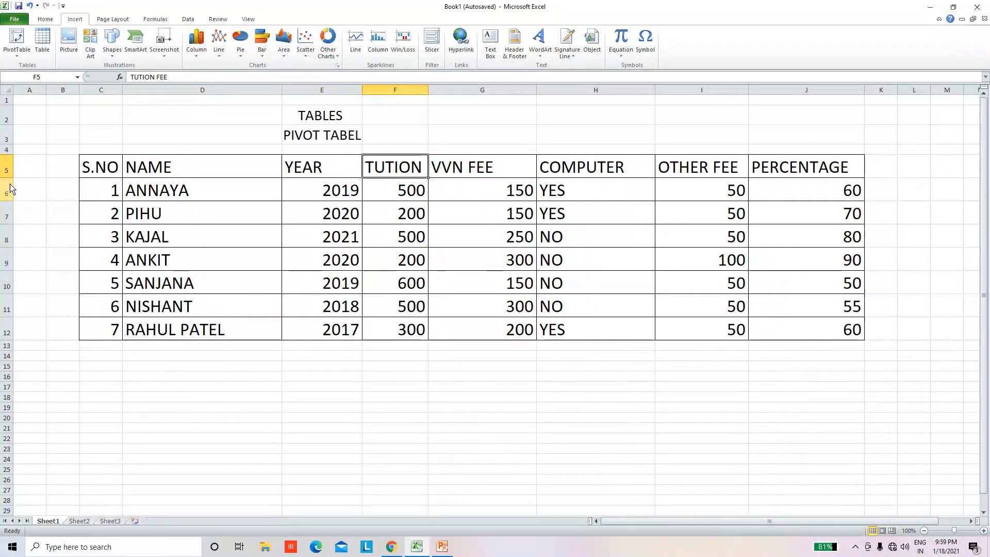
Step: Increase the height of header row 5 and wrap the text of the TUTION FEE heading
{"action": "left_click_drag", "start_coordinate": [12, 178], "coordinate": [11, 200]}
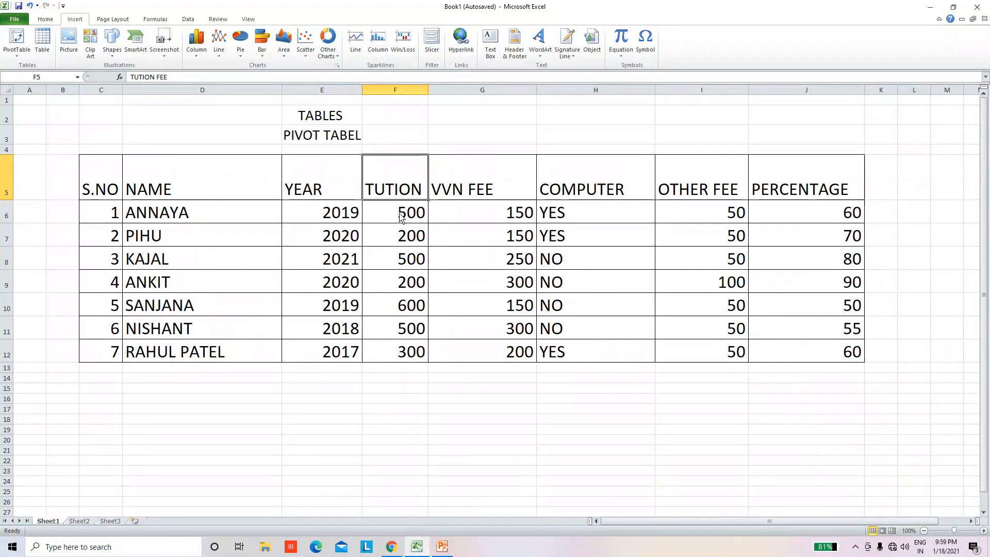
{"action": "left_click", "coordinate": [408, 260]}
{"action": "left_click", "coordinate": [405, 181]}
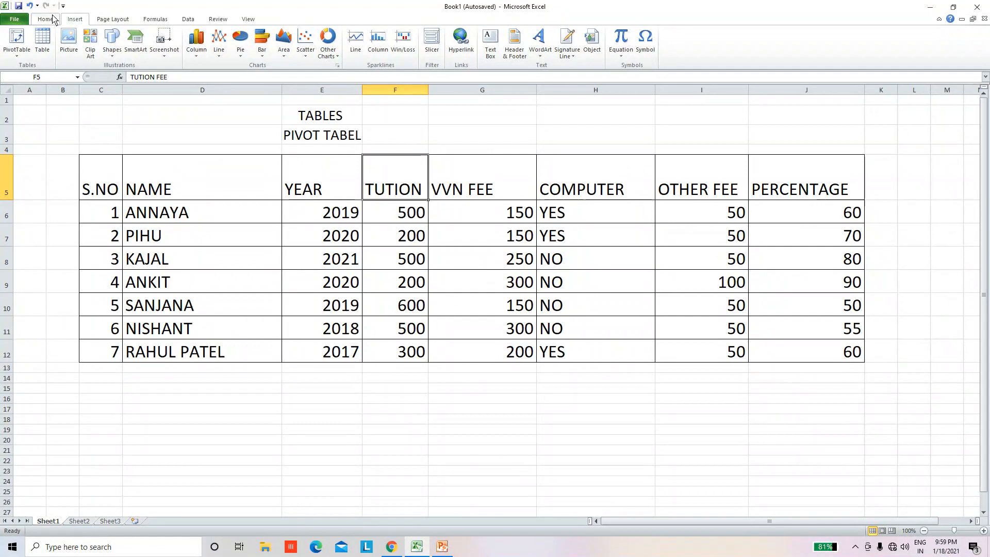
{"action": "left_click", "coordinate": [45, 19]}
{"action": "left_click", "coordinate": [277, 36]}
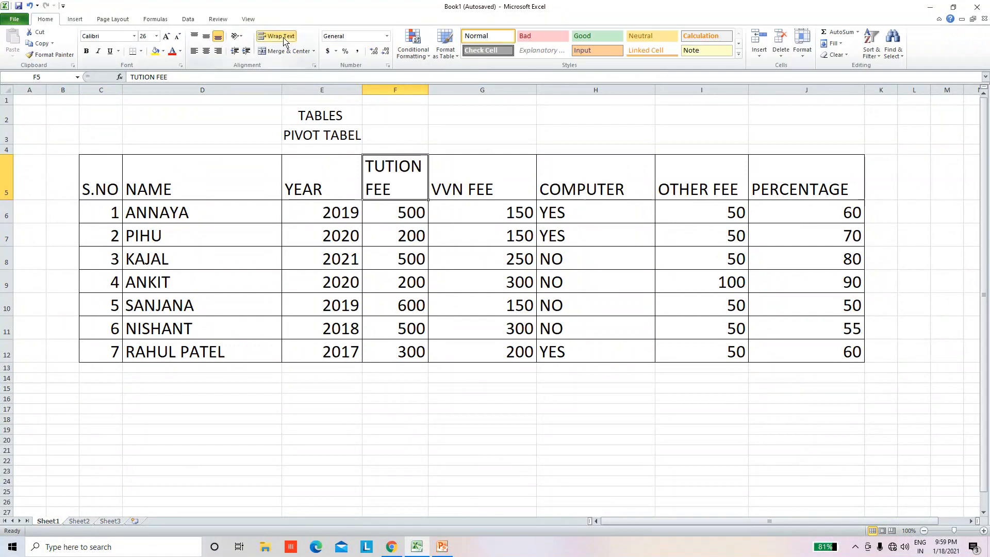
{"action": "left_click", "coordinate": [475, 183]}
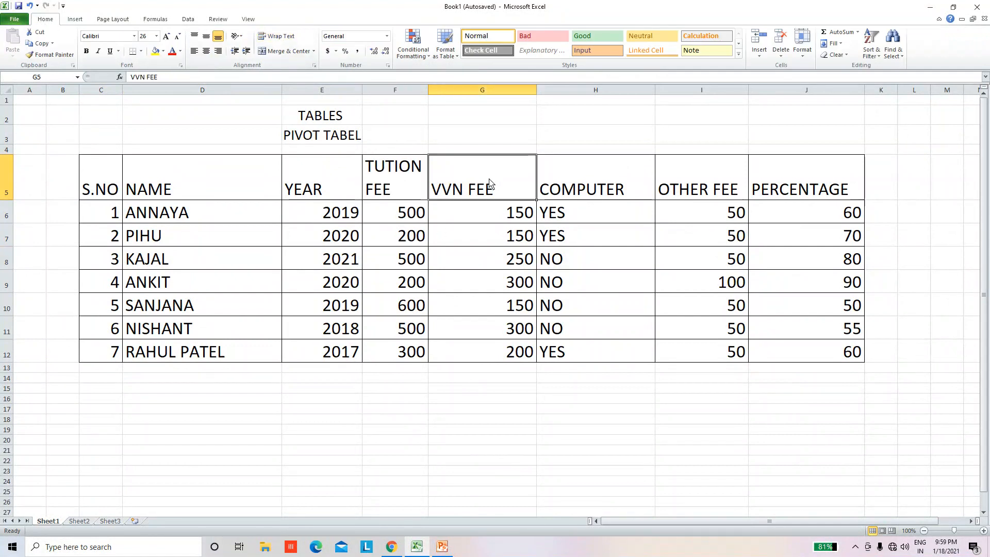
{"action": "left_click", "coordinate": [592, 289]}
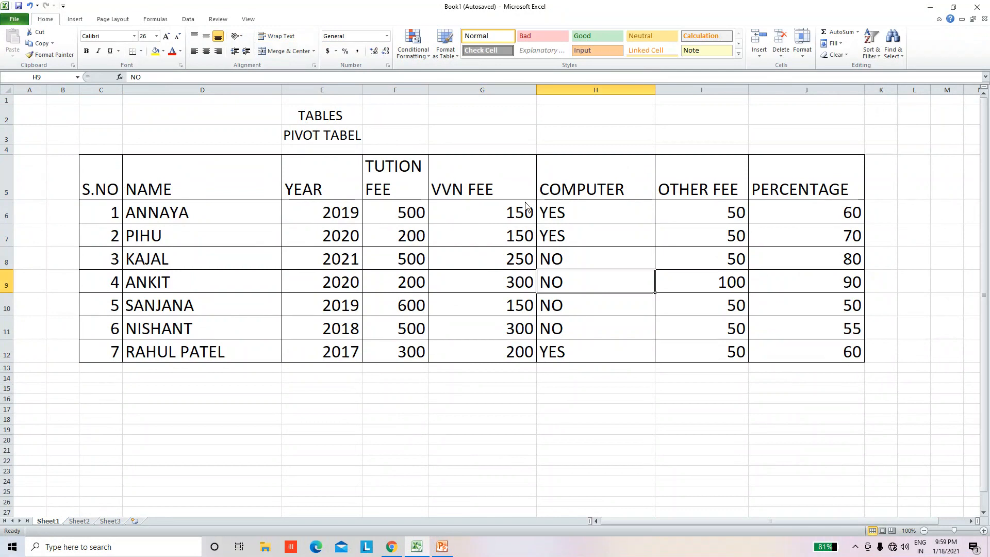
{"action": "left_click", "coordinate": [640, 185]}
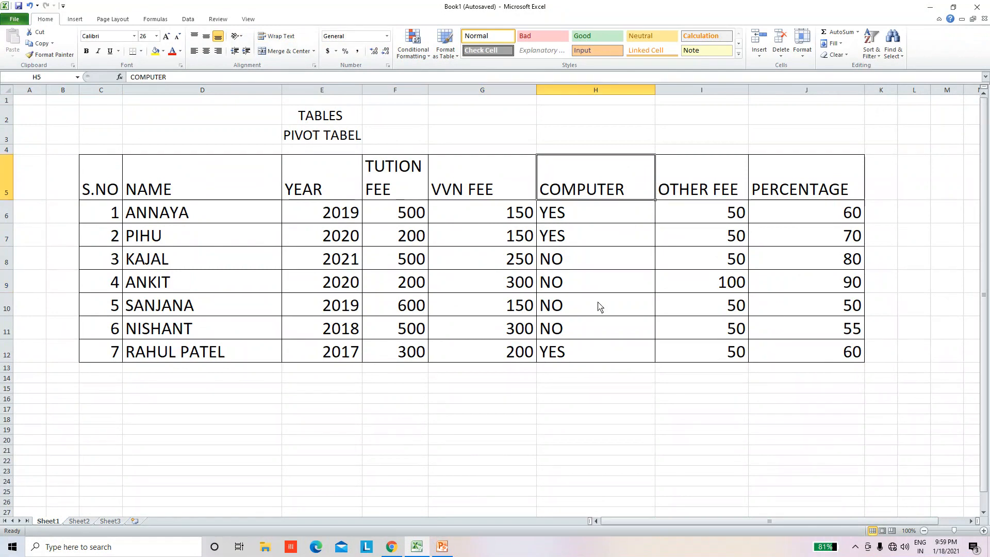
{"action": "left_click", "coordinate": [716, 192]}
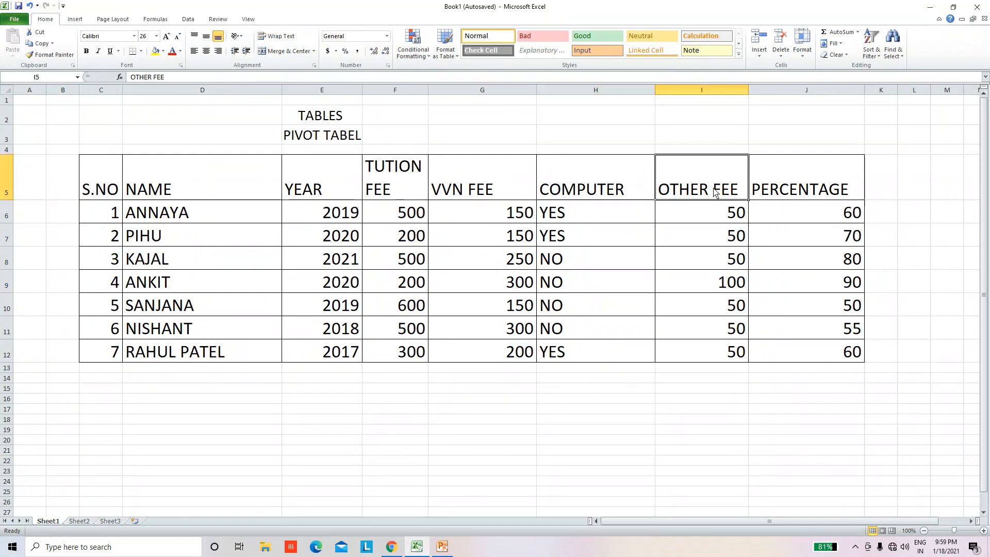
{"action": "left_click", "coordinate": [837, 194]}
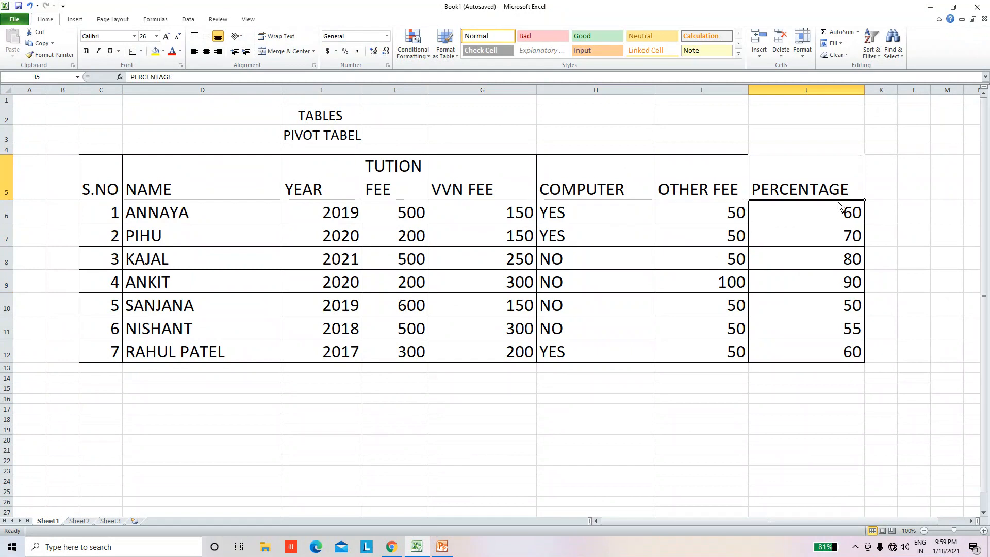
{"action": "left_click", "coordinate": [611, 400]}
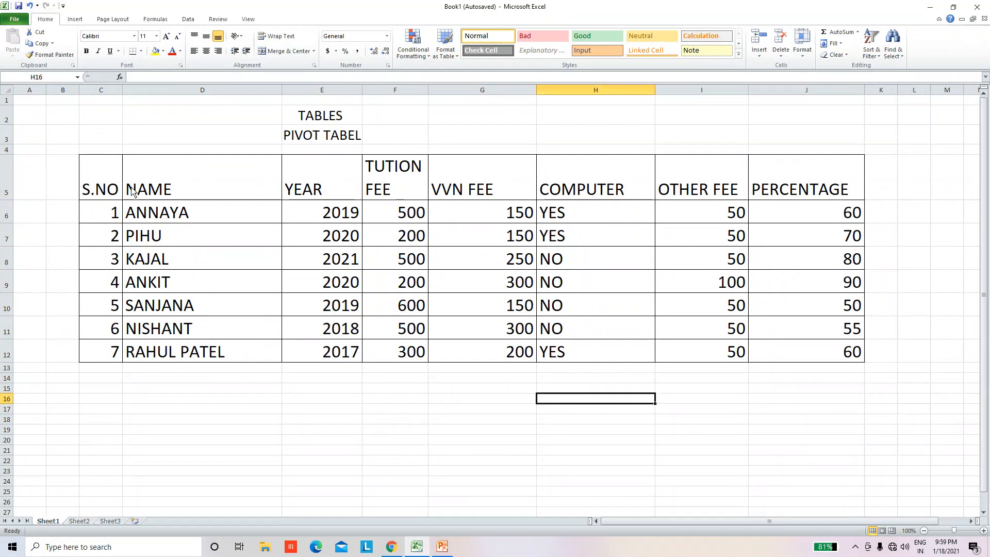
Step: Insert a PivotTable from the student table C5:J12, placed on the existing worksheet at Sheet1 C21:J42
{"action": "left_click_drag", "start_coordinate": [95, 170], "coordinate": [797, 350]}
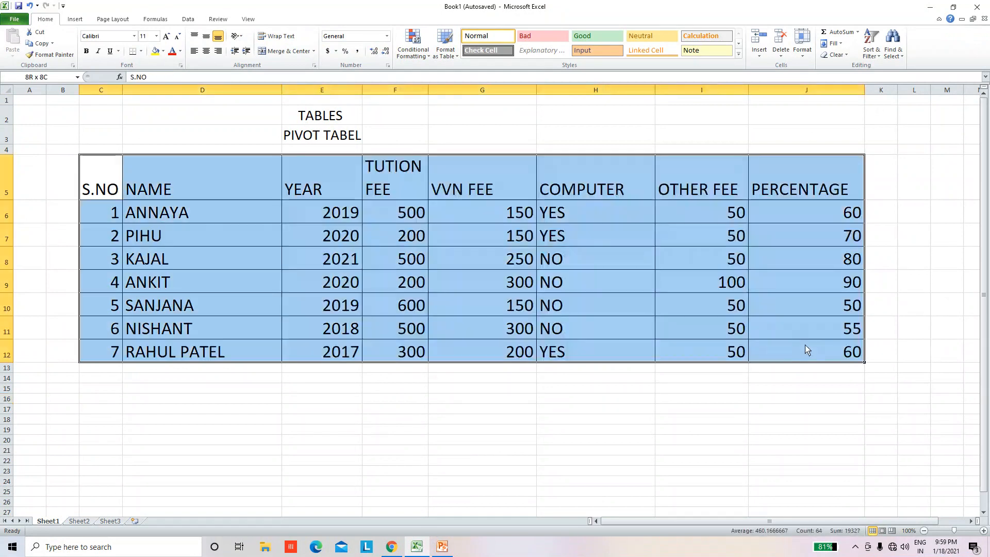
{"action": "left_click", "coordinate": [77, 20]}
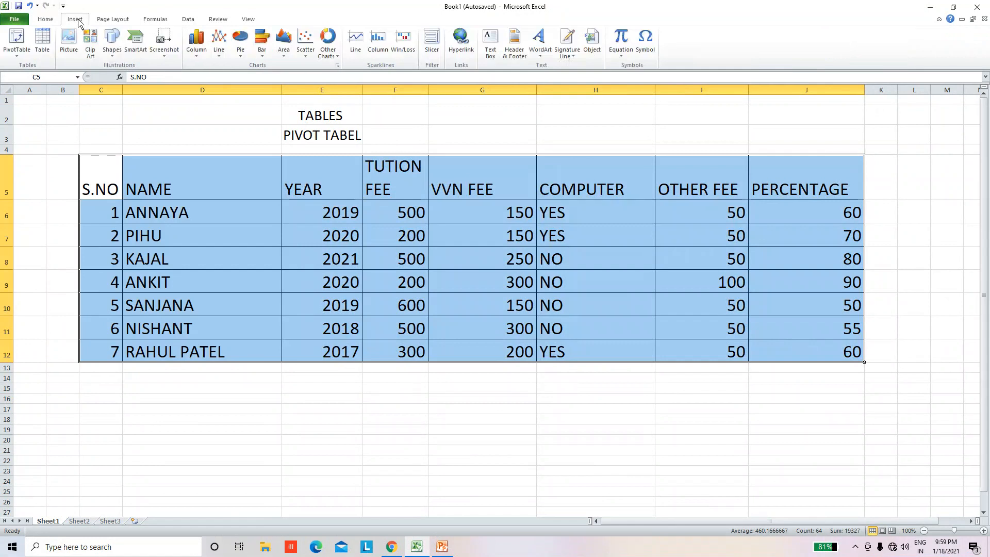
{"action": "left_click", "coordinate": [19, 58]}
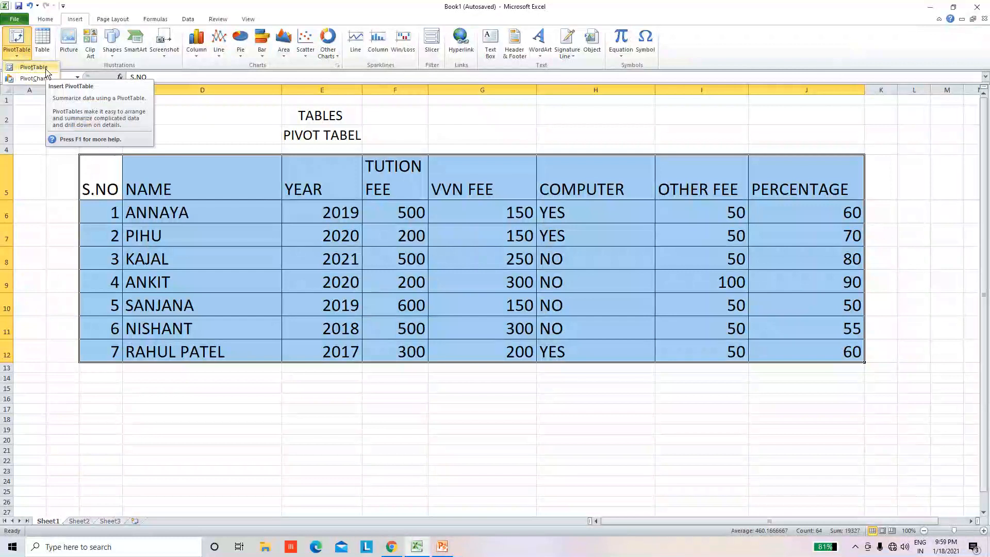
{"action": "left_click", "coordinate": [33, 67]}
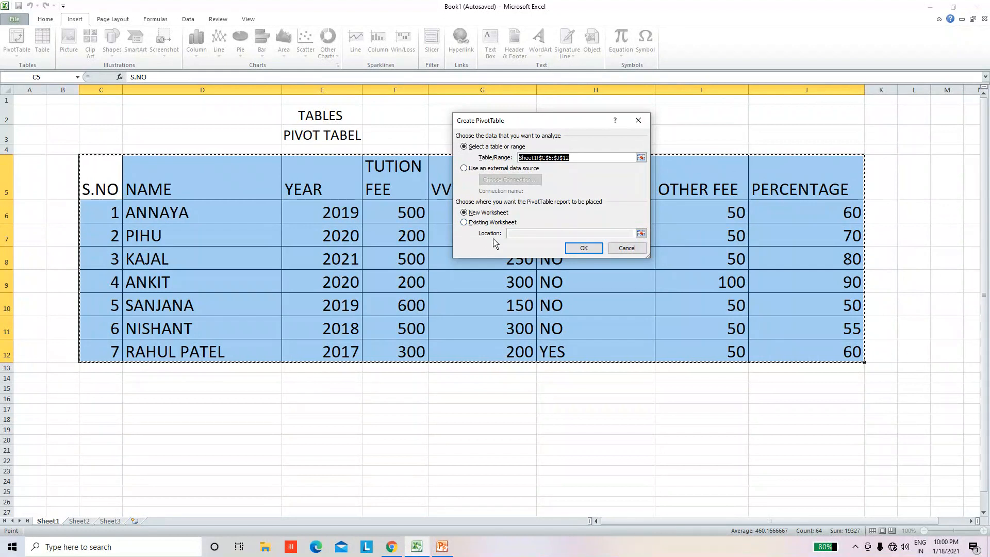
{"action": "left_click", "coordinate": [466, 222]}
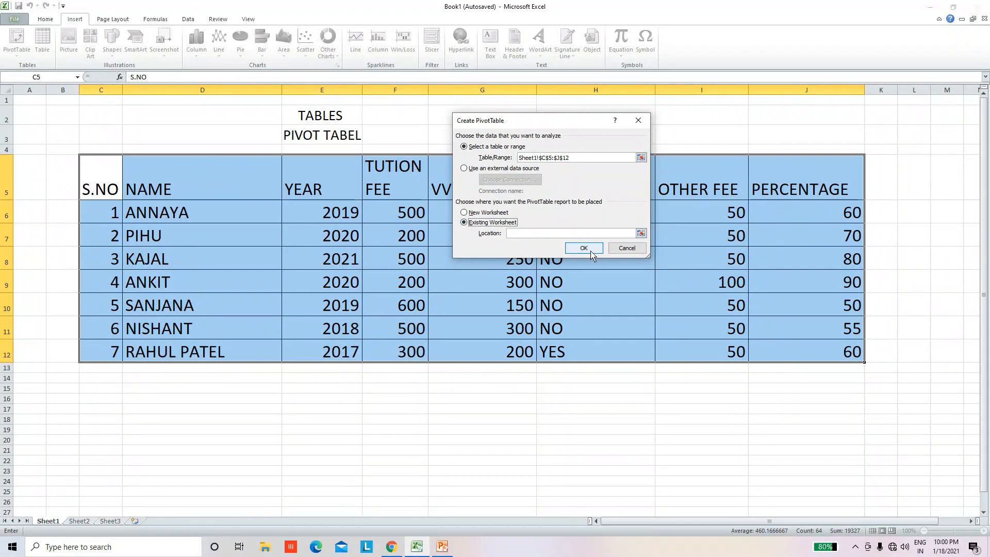
{"action": "left_click", "coordinate": [641, 234]}
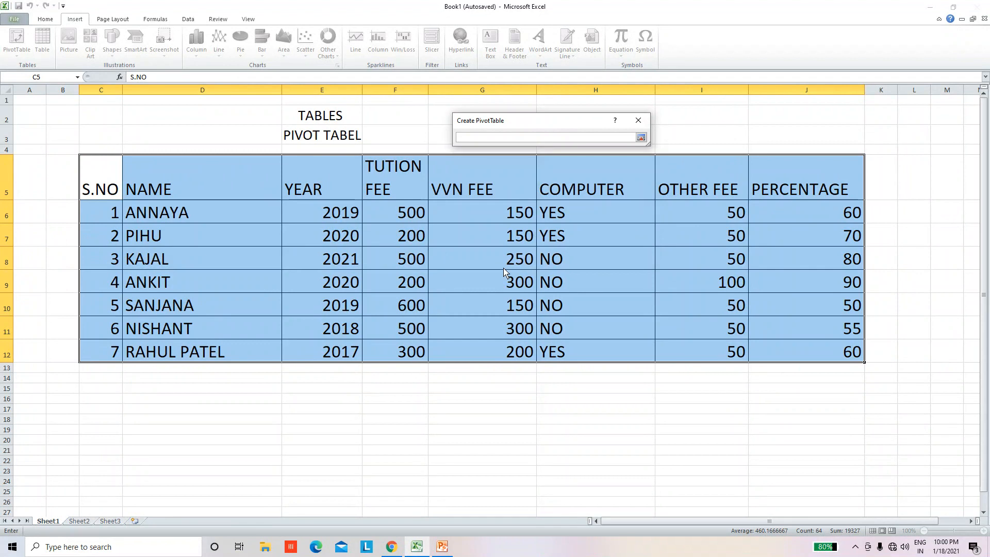
{"action": "scroll", "coordinate": [504, 272], "scroll_direction": "down", "scroll_amount": 3}
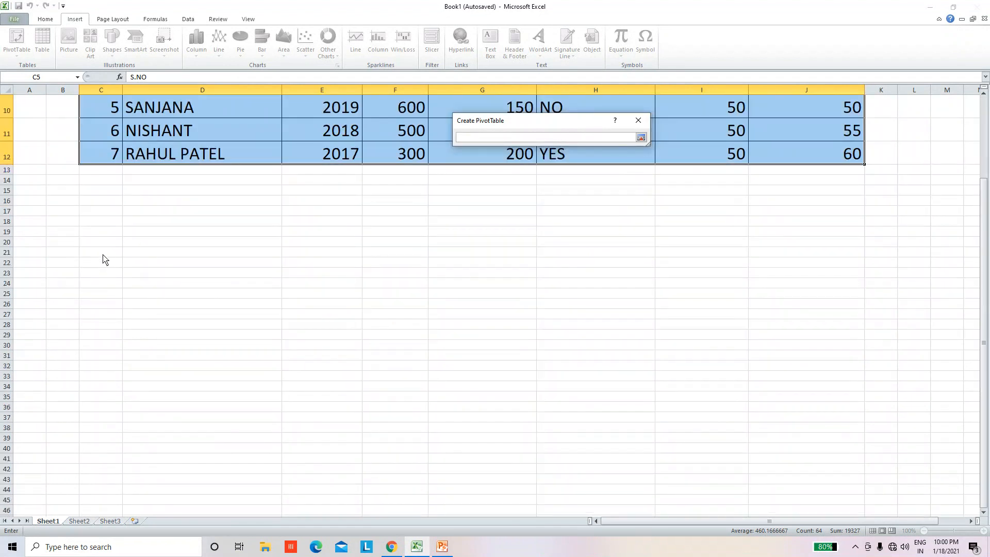
{"action": "left_click_drag", "start_coordinate": [101, 253], "coordinate": [794, 473]}
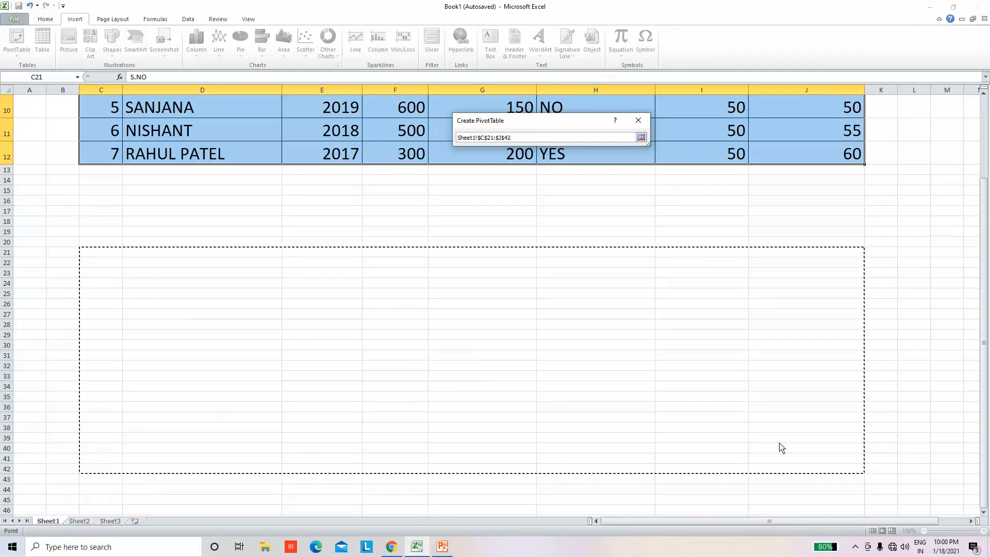
{"action": "left_click", "coordinate": [641, 138]}
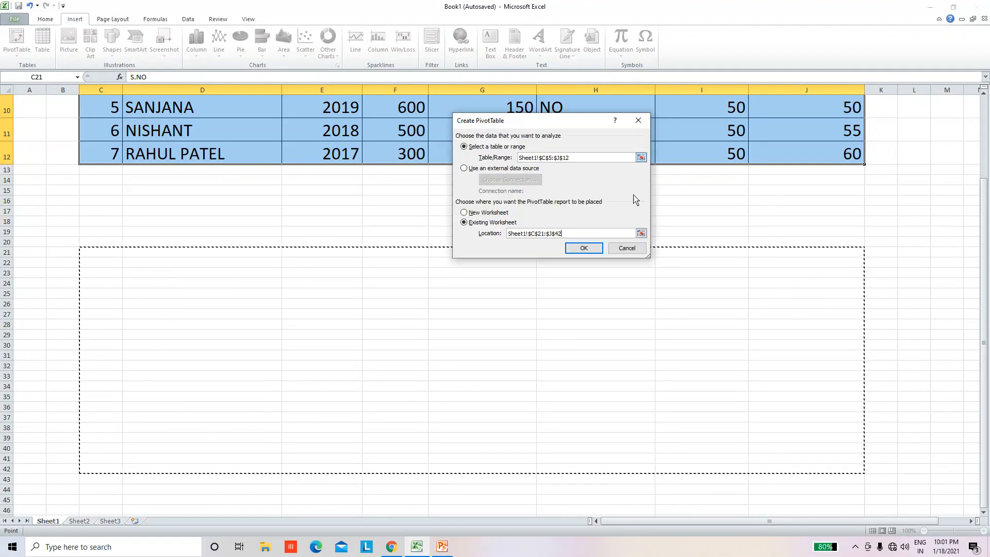
{"action": "left_click", "coordinate": [593, 251]}
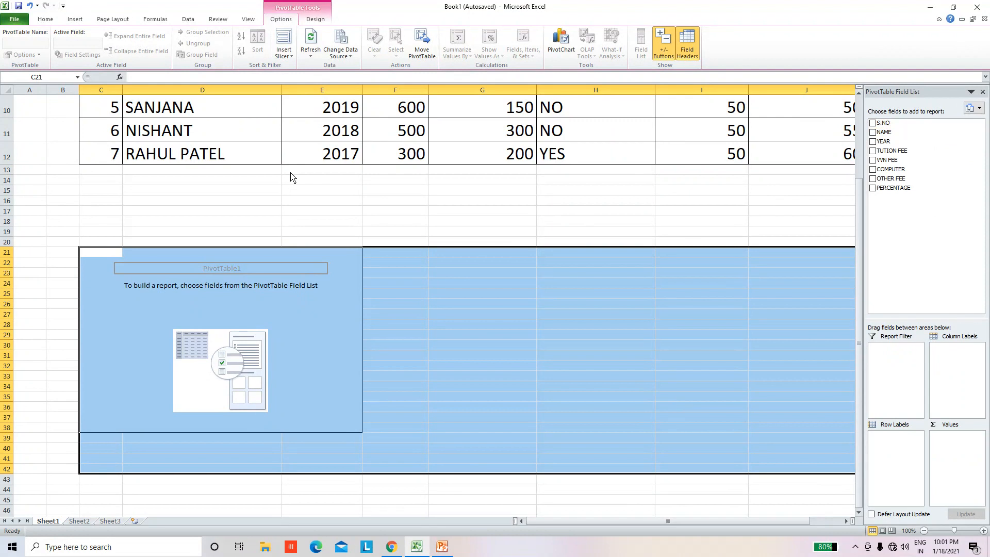
Step: Add the S.NO, NAME and YEAR fields to the PivotTable report
{"action": "left_click_drag", "start_coordinate": [854, 219], "coordinate": [860, 170]}
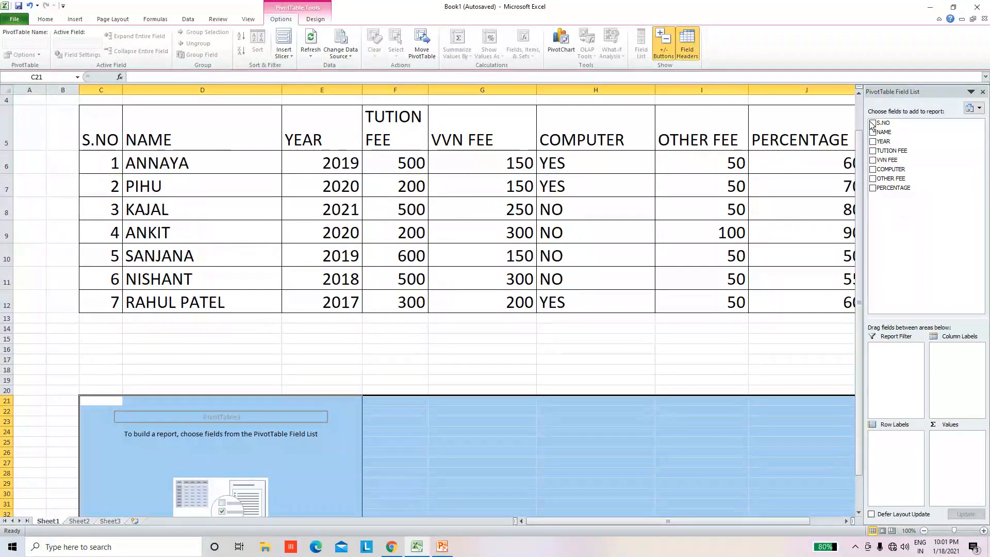
{"action": "scroll", "coordinate": [499, 378], "scroll_direction": "down", "scroll_amount": 1}
{"action": "scroll", "coordinate": [499, 377], "scroll_direction": "down", "scroll_amount": 1}
{"action": "scroll", "coordinate": [499, 377], "scroll_direction": "up", "scroll_amount": 1}
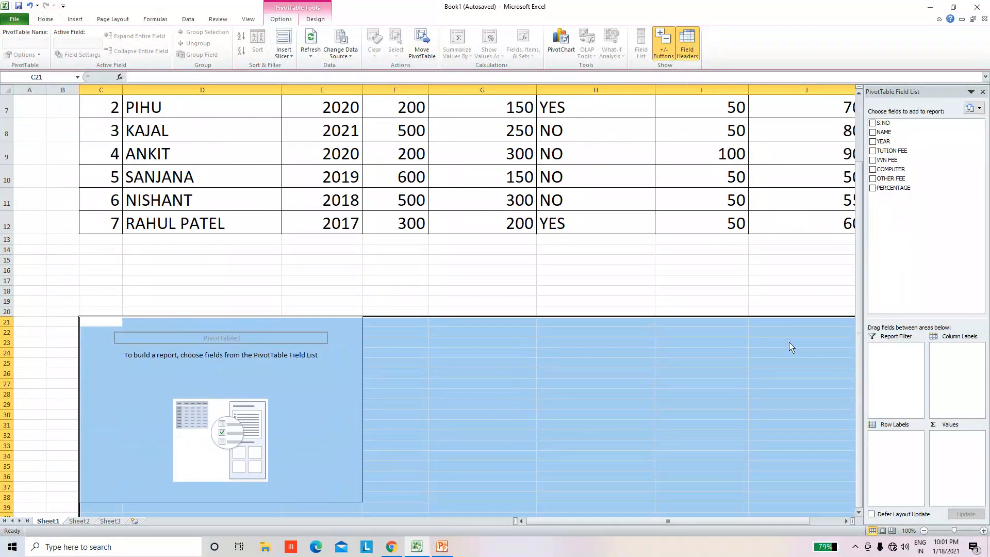
{"action": "left_click", "coordinate": [872, 123]}
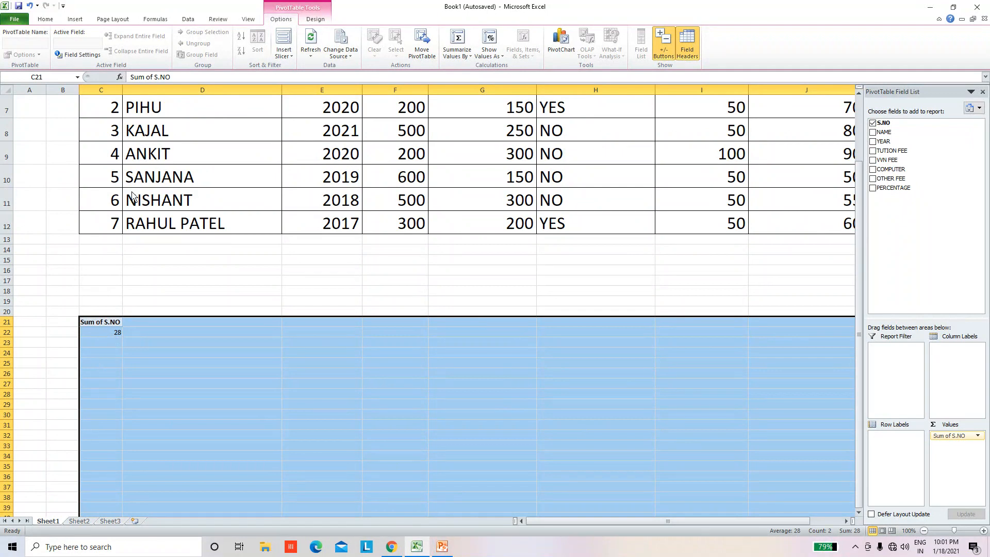
{"action": "scroll", "coordinate": [132, 195], "scroll_direction": "up", "scroll_amount": 1}
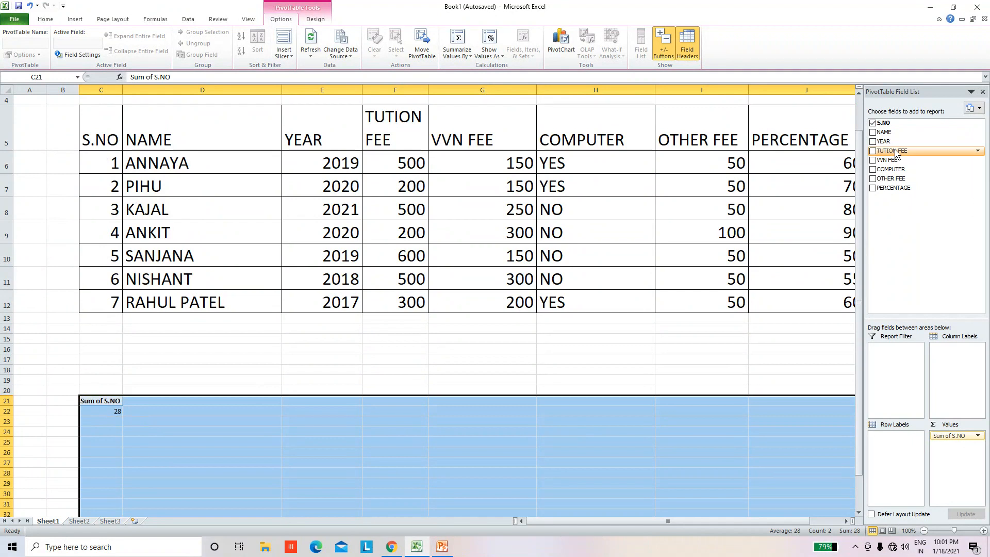
{"action": "left_click", "coordinate": [876, 135]}
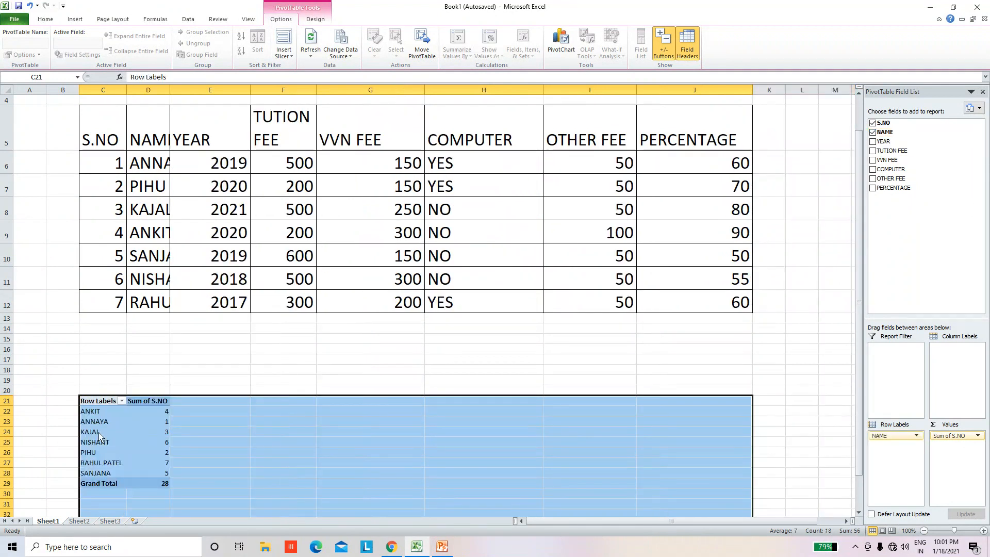
{"action": "left_click", "coordinate": [873, 144]}
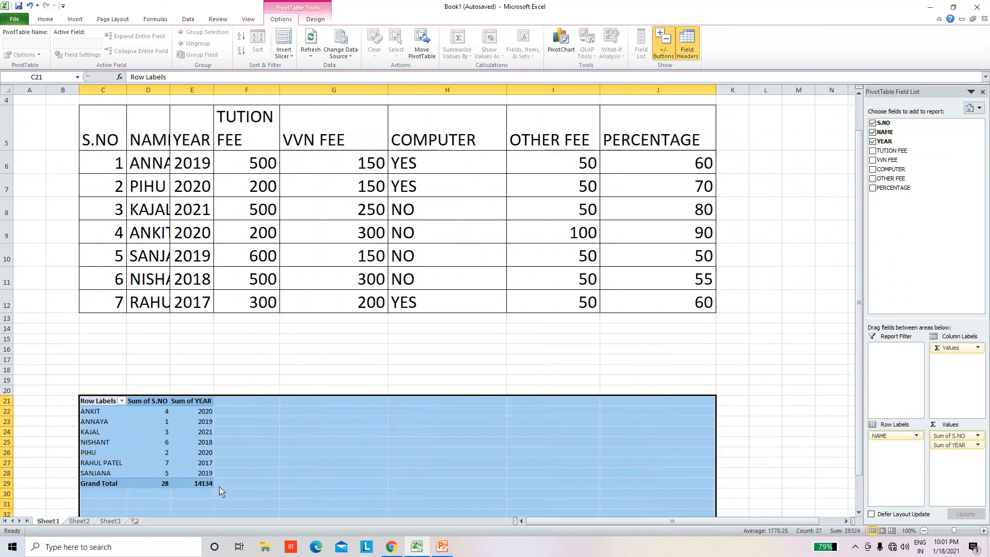
Step: Add the TUTION FEE, VVN FEE, COMPUTER, OTHER FEE and PERCENTAGE fields to the PivotTable report
{"action": "scroll", "coordinate": [183, 466], "scroll_direction": "down", "scroll_amount": 1}
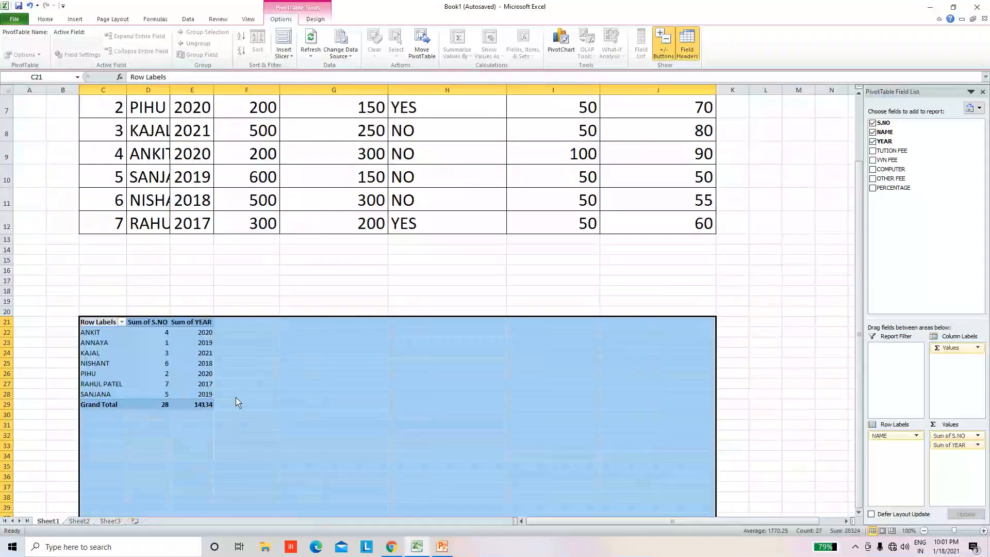
{"action": "left_click", "coordinate": [873, 151]}
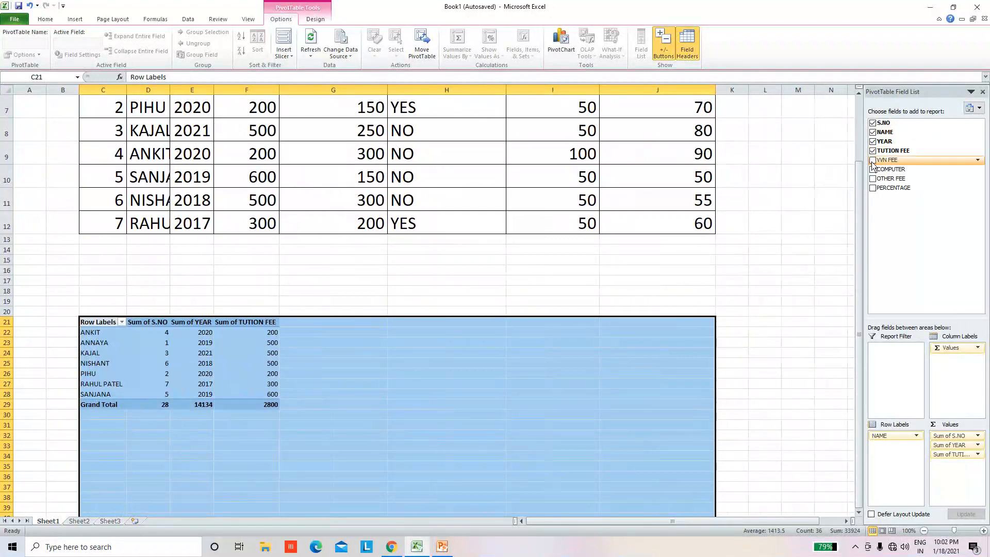
{"action": "left_click", "coordinate": [872, 160]}
{"action": "left_click", "coordinate": [873, 170]}
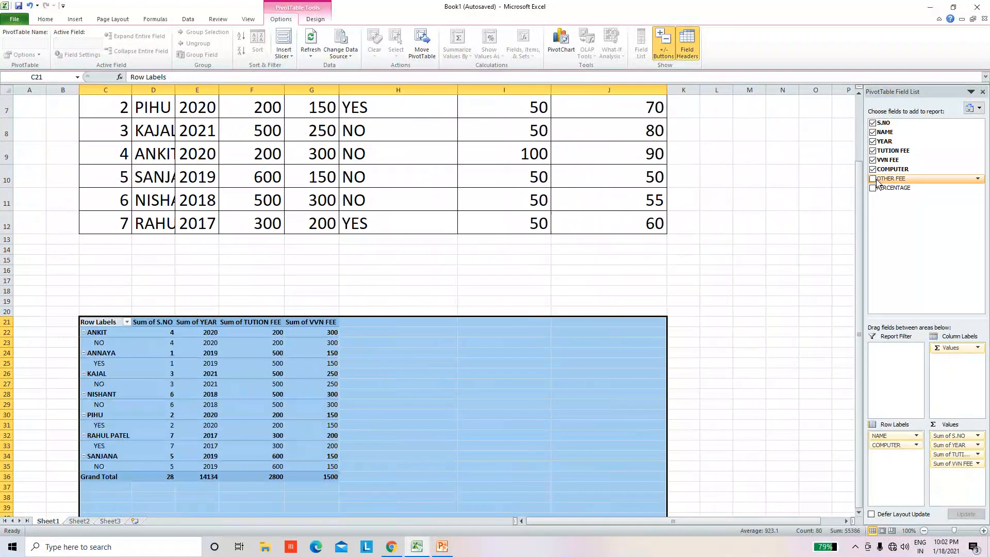
{"action": "scroll", "coordinate": [544, 378], "scroll_direction": "down", "scroll_amount": 1}
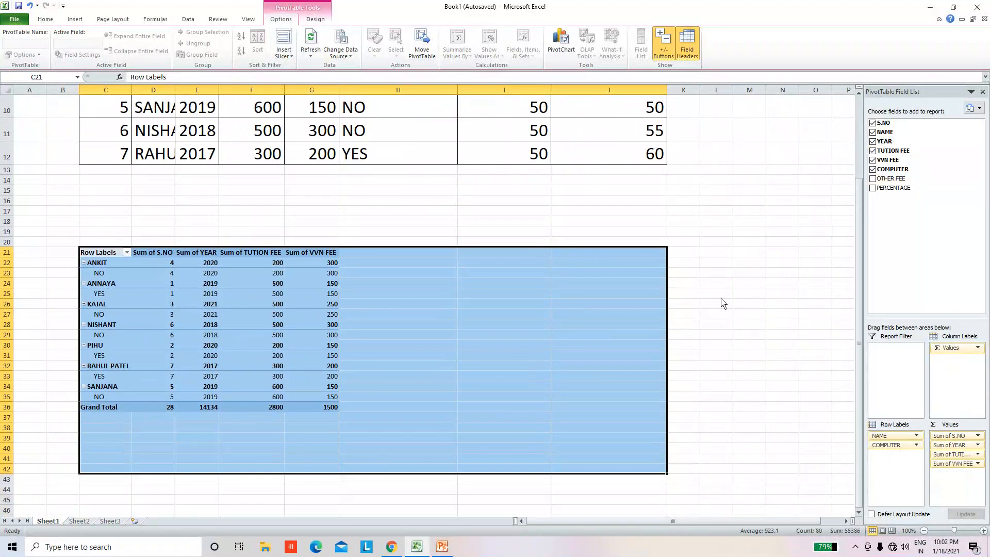
{"action": "left_click", "coordinate": [872, 178]}
{"action": "left_click", "coordinate": [872, 188]}
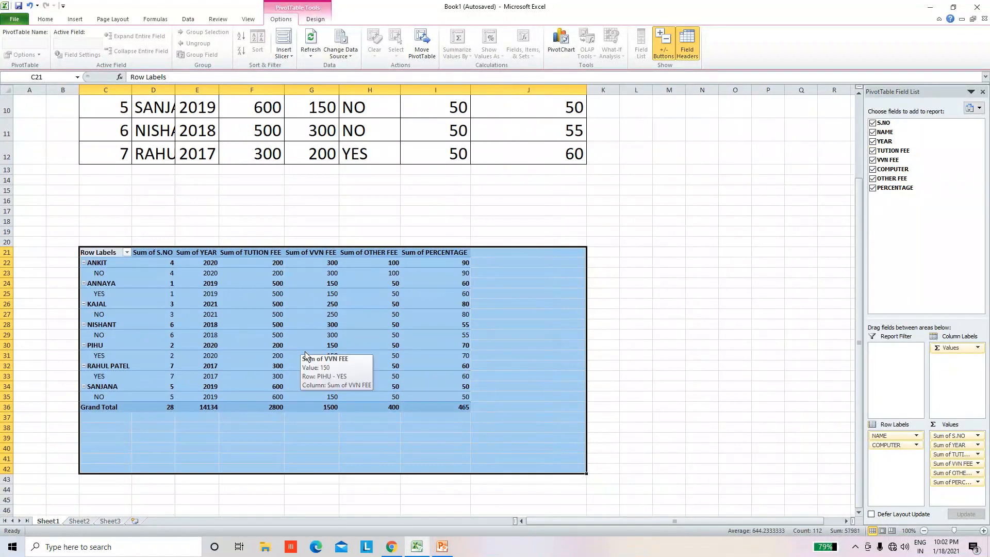
Step: Widen column D of the student fee table to make room for the NAME entries
{"action": "scroll", "coordinate": [307, 355], "scroll_direction": "up", "scroll_amount": 1}
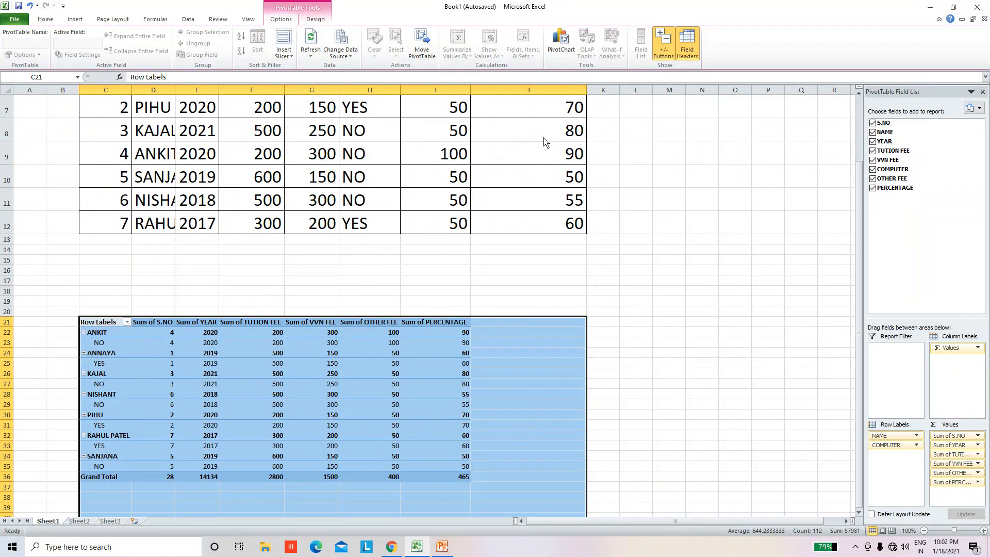
{"action": "scroll", "coordinate": [538, 144], "scroll_direction": "up", "scroll_amount": 1}
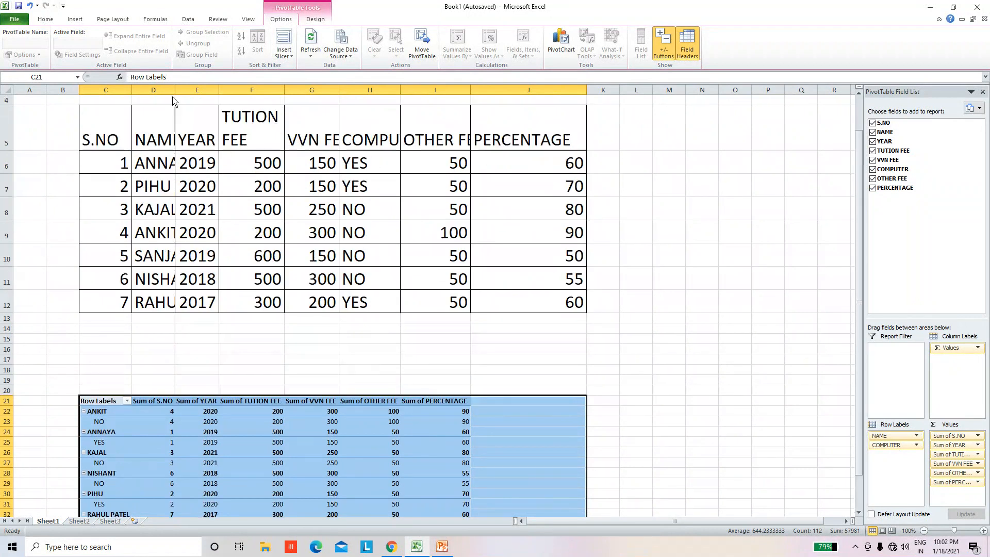
{"action": "left_click_drag", "start_coordinate": [174, 90], "coordinate": [220, 89]}
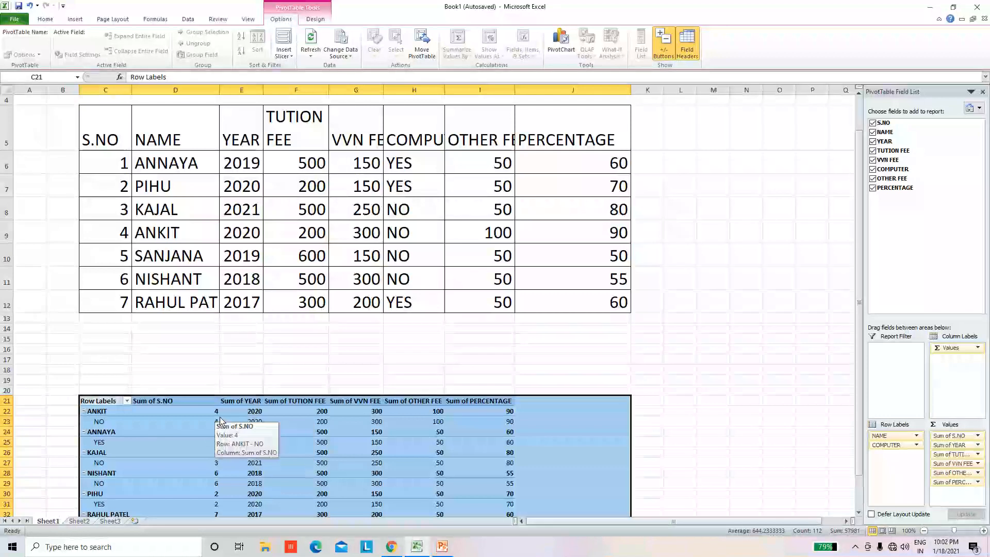
Step: Select the PivotTable's Grand Total row, C36:I36, to review its totals
{"action": "scroll", "coordinate": [289, 392], "scroll_direction": "down", "scroll_amount": 1}
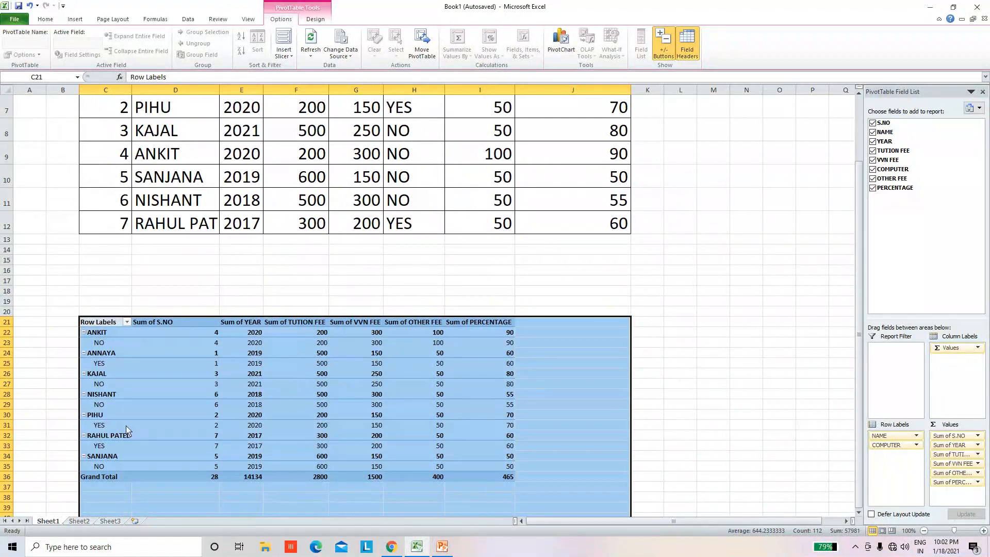
{"action": "scroll", "coordinate": [128, 429], "scroll_direction": "down", "scroll_amount": 1}
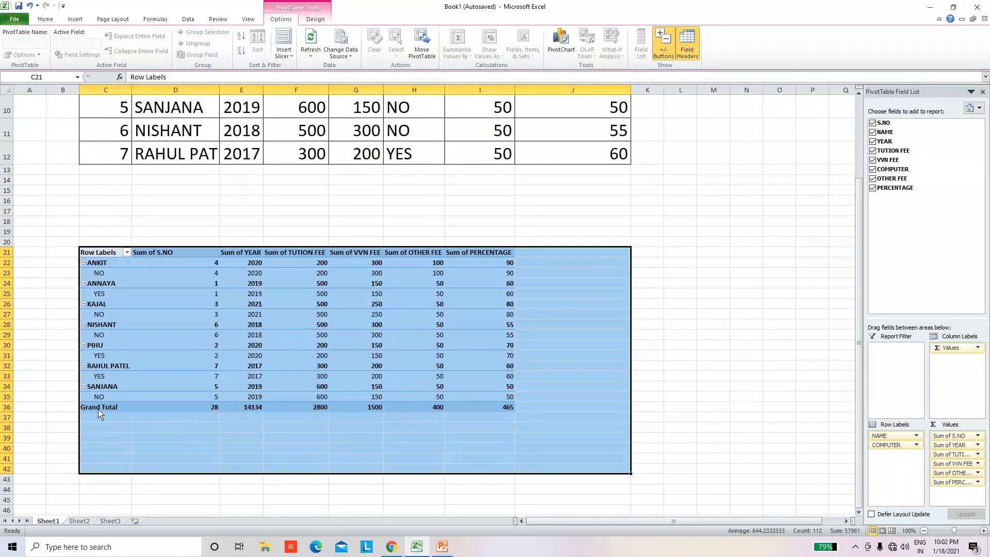
{"action": "left_click_drag", "start_coordinate": [100, 412], "coordinate": [489, 414]}
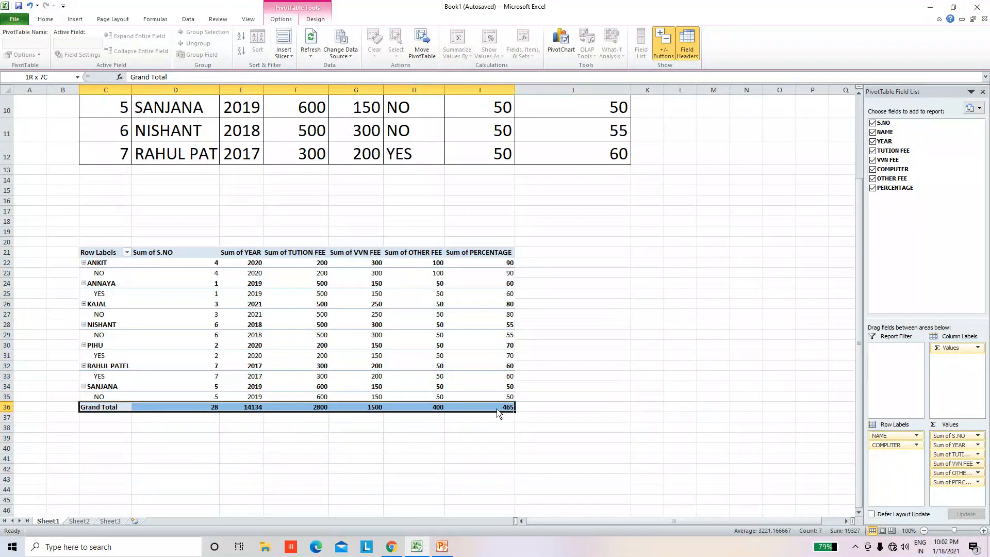
{"action": "left_click", "coordinate": [554, 429]}
Step: Place the VVN FEE field in the PivotTable's Column Labels area
{"action": "left_click", "coordinate": [205, 407]}
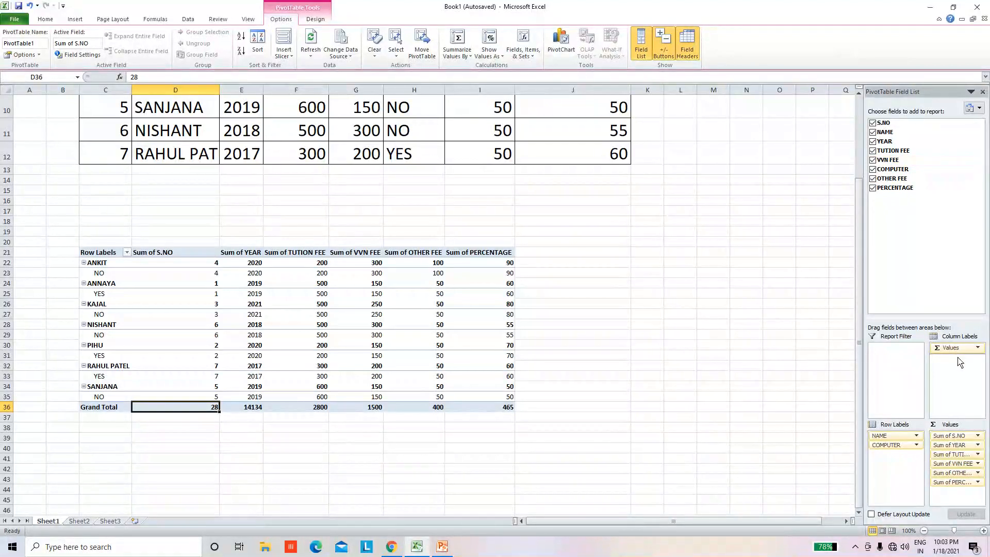
{"action": "left_click_drag", "start_coordinate": [960, 362], "coordinate": [958, 361]}
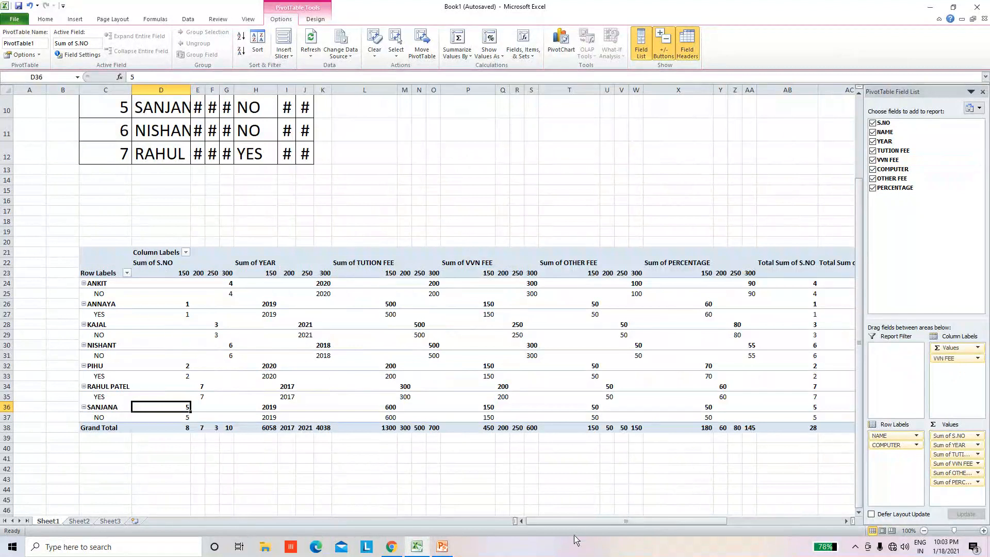
{"action": "mouse_move", "coordinate": [582, 522]}
{"action": "left_mouse_down"}
{"action": "mouse_move", "coordinate": [595, 529]}
{"action": "mouse_move", "coordinate": [577, 528]}
{"action": "left_mouse_up"}
{"action": "left_click", "coordinate": [491, 305]}
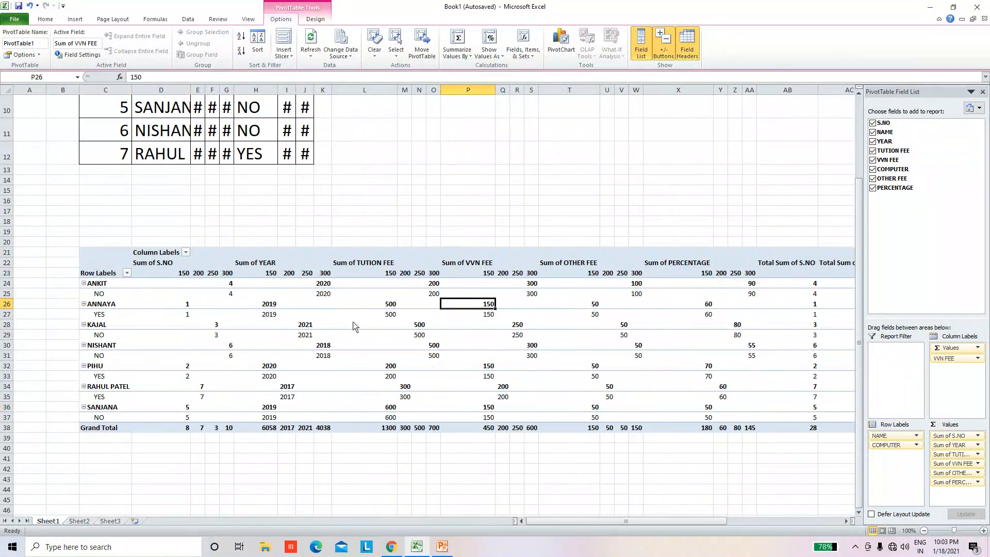
Step: Apply all borders to the PivotTable cells C22:AG38, including the total columns at its far end
{"action": "left_click_drag", "start_coordinate": [107, 261], "coordinate": [838, 430]}
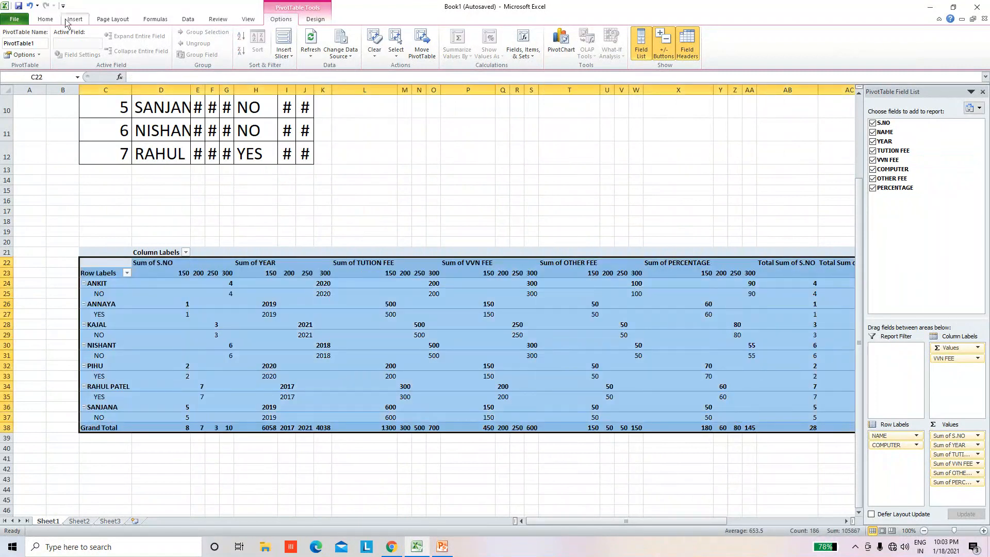
{"action": "left_click", "coordinate": [49, 20]}
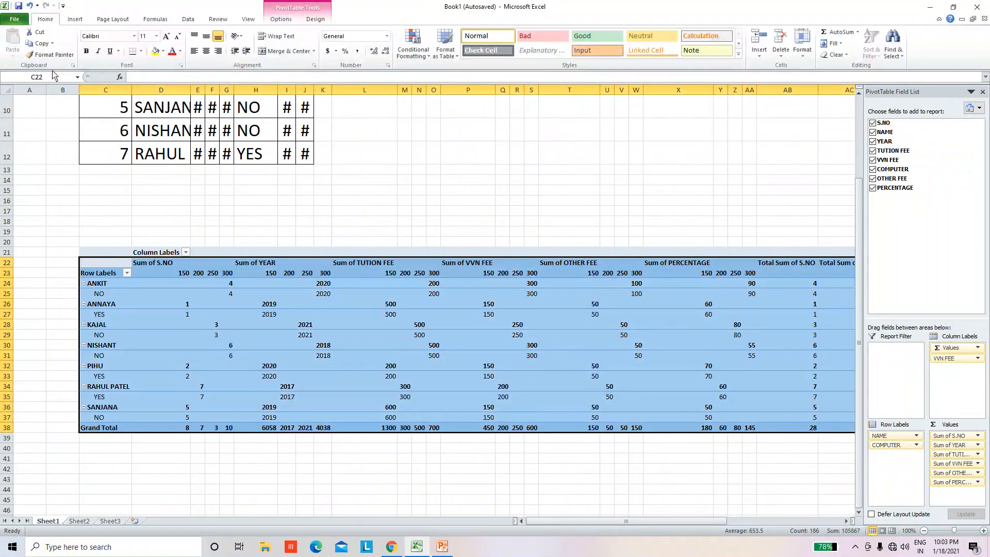
{"action": "left_click", "coordinate": [141, 51]}
{"action": "left_click", "coordinate": [150, 133]}
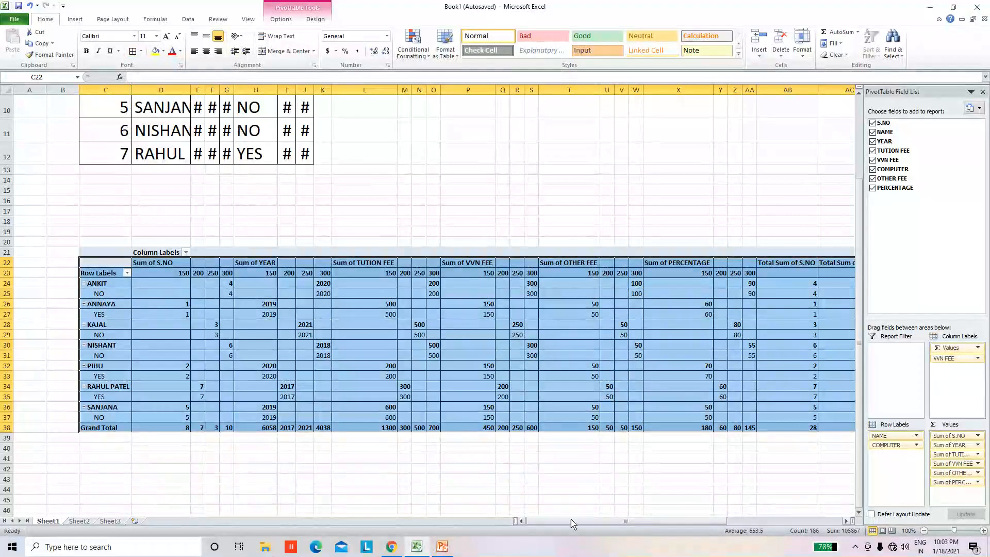
{"action": "left_click_drag", "start_coordinate": [575, 521], "coordinate": [694, 528]}
{"action": "left_click", "coordinate": [519, 263]}
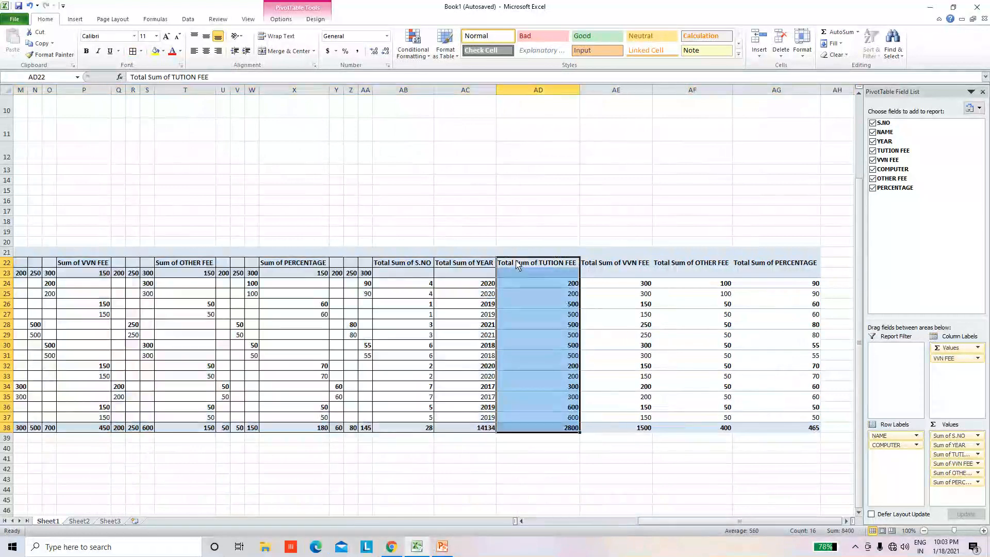
{"action": "left_click_drag", "start_coordinate": [561, 418], "coordinate": [794, 428]}
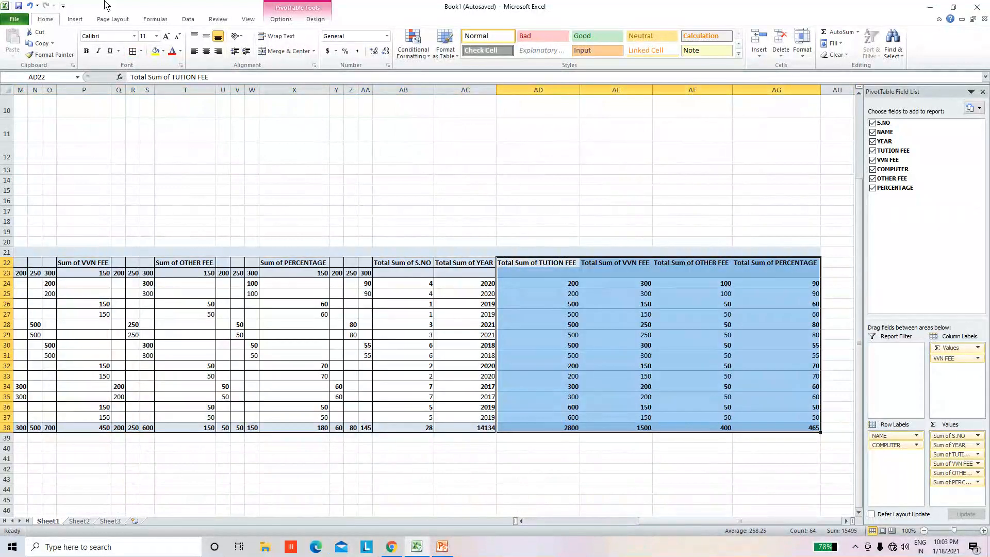
{"action": "left_click", "coordinate": [132, 51]}
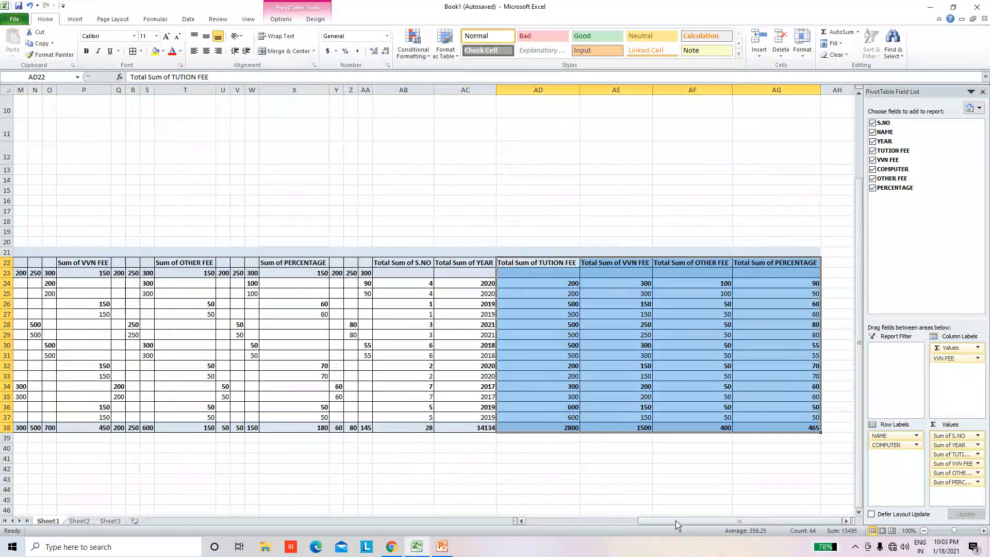
Step: Place the PERCENTAGE field and the NAME field in the PivotTable's Report Filter area
{"action": "left_click_drag", "start_coordinate": [679, 526], "coordinate": [554, 526]}
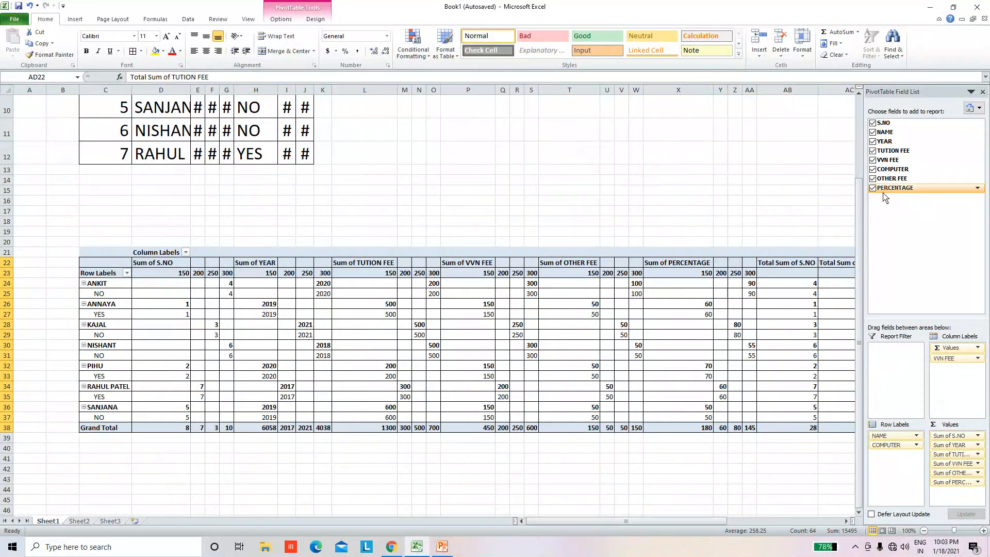
{"action": "left_click_drag", "start_coordinate": [886, 190], "coordinate": [889, 358]}
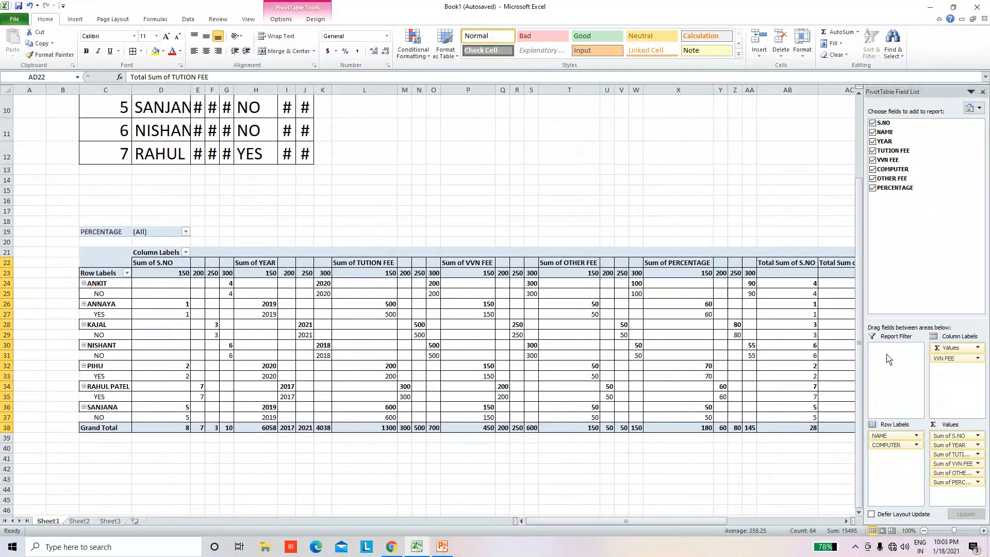
{"action": "left_click_drag", "start_coordinate": [531, 522], "coordinate": [686, 525]}
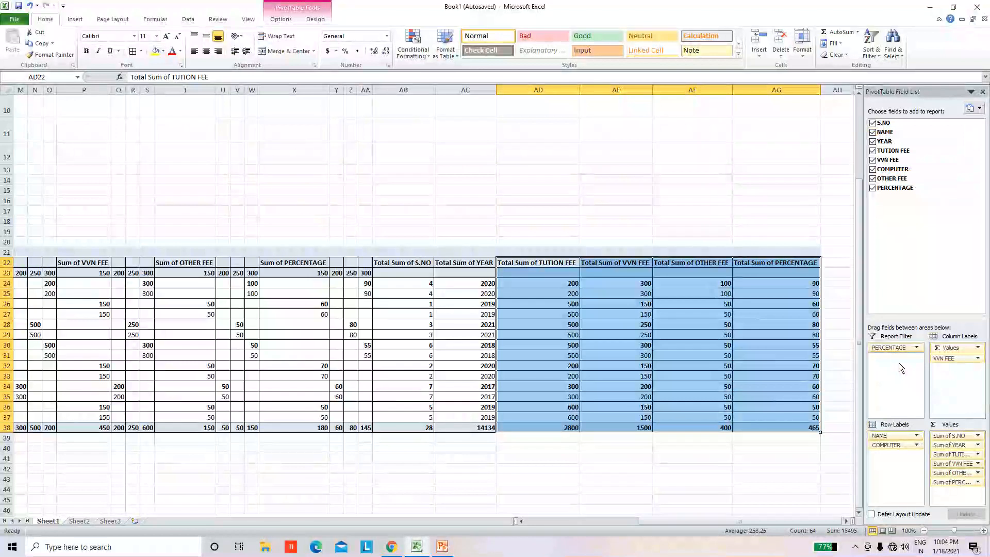
{"action": "left_click_drag", "start_coordinate": [900, 367], "coordinate": [901, 368]}
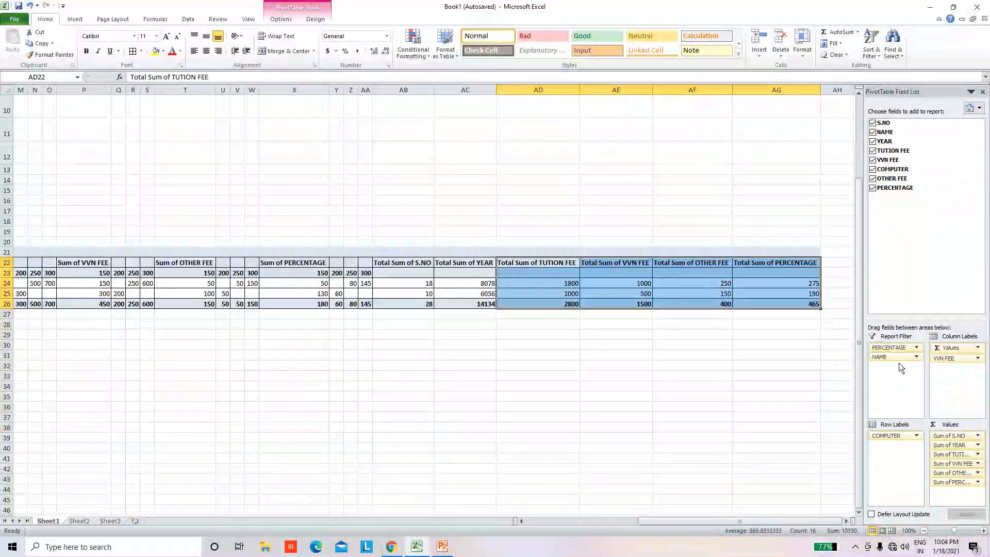
Step: Allow multiple items in the NAME report filter and limit the report to the student with S.NO 4
{"action": "left_click_drag", "start_coordinate": [668, 526], "coordinate": [445, 538]}
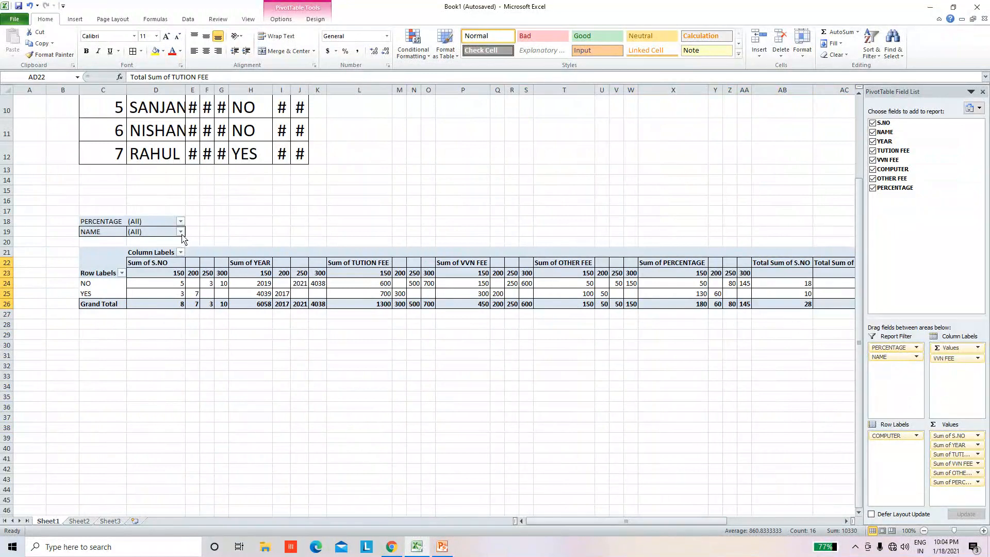
{"action": "left_click", "coordinate": [180, 232]}
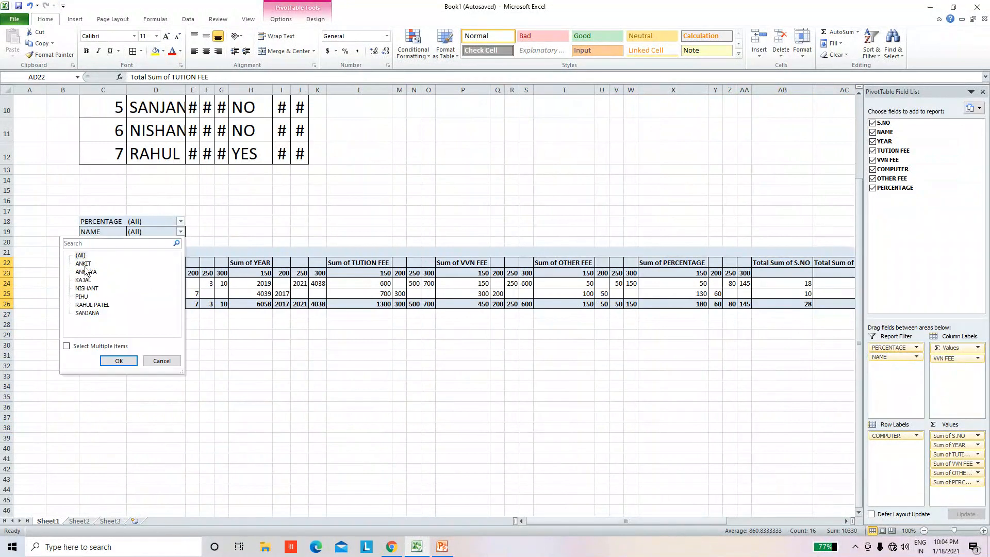
{"action": "left_click", "coordinate": [84, 264]}
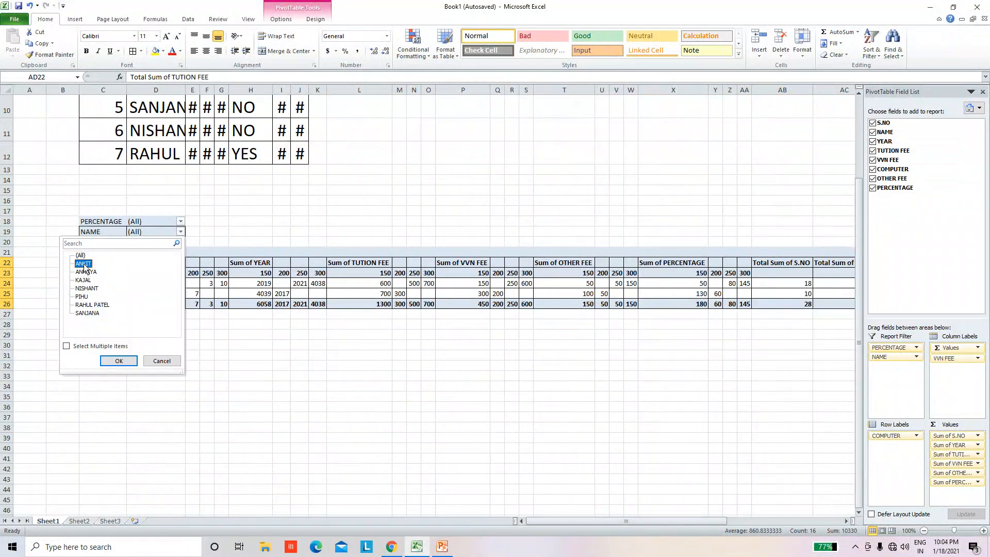
{"action": "left_click", "coordinate": [66, 349]}
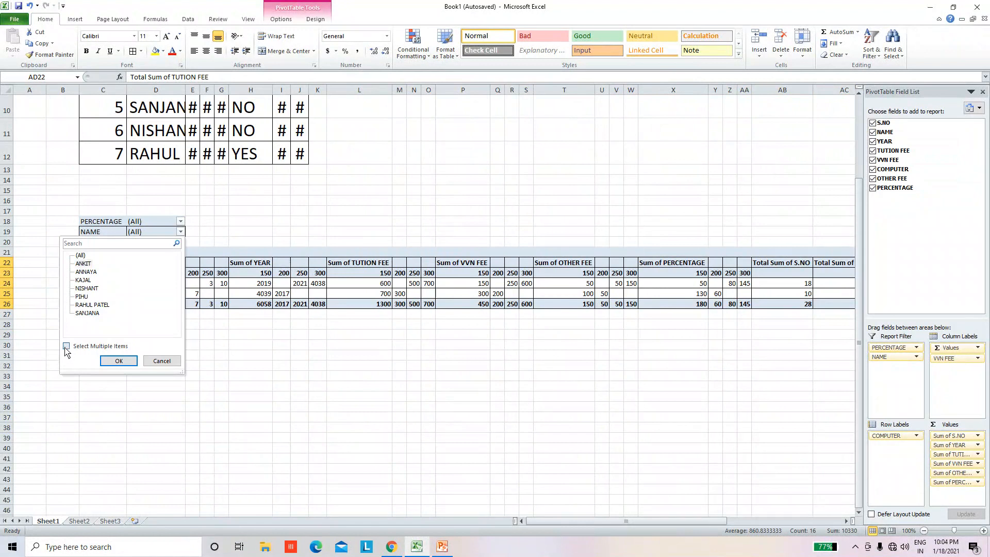
{"action": "left_click", "coordinate": [115, 362]}
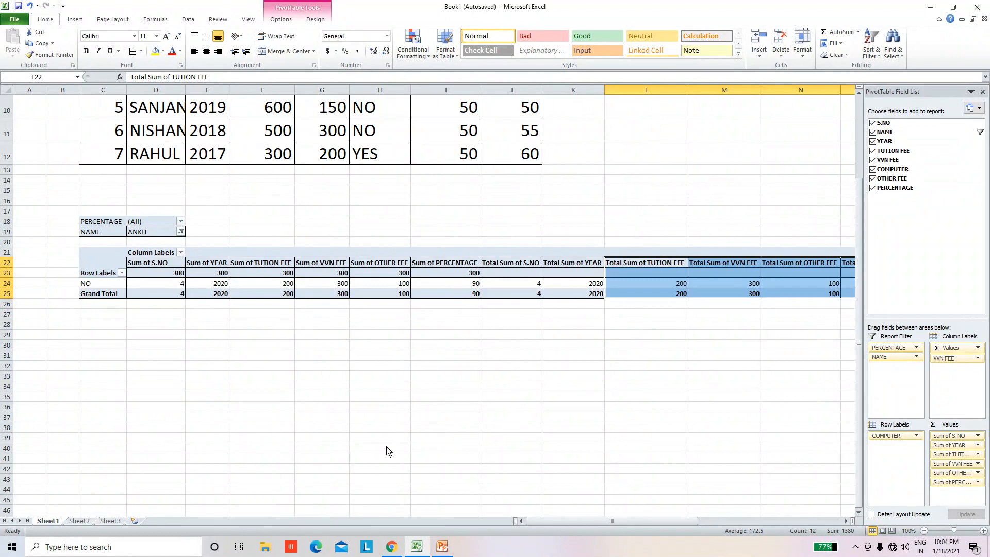
{"action": "mouse_move", "coordinate": [518, 518]}
{"action": "left_mouse_down"}
{"action": "mouse_move", "coordinate": [638, 525]}
{"action": "mouse_move", "coordinate": [518, 520]}
{"action": "left_mouse_up"}
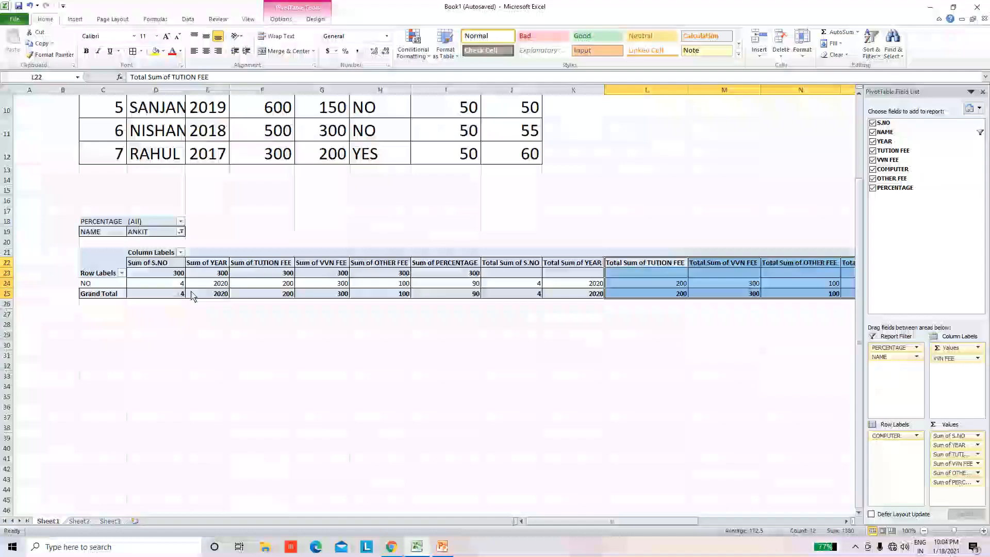
Step: Change the NAME report filter to show only the student with S.NO 3
{"action": "left_click", "coordinate": [181, 231]}
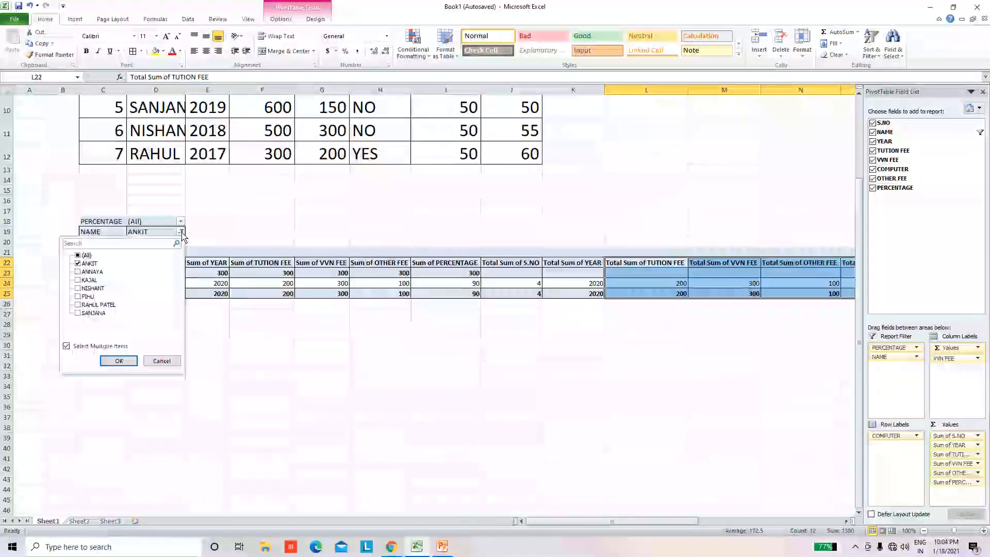
{"action": "left_click", "coordinate": [78, 264]}
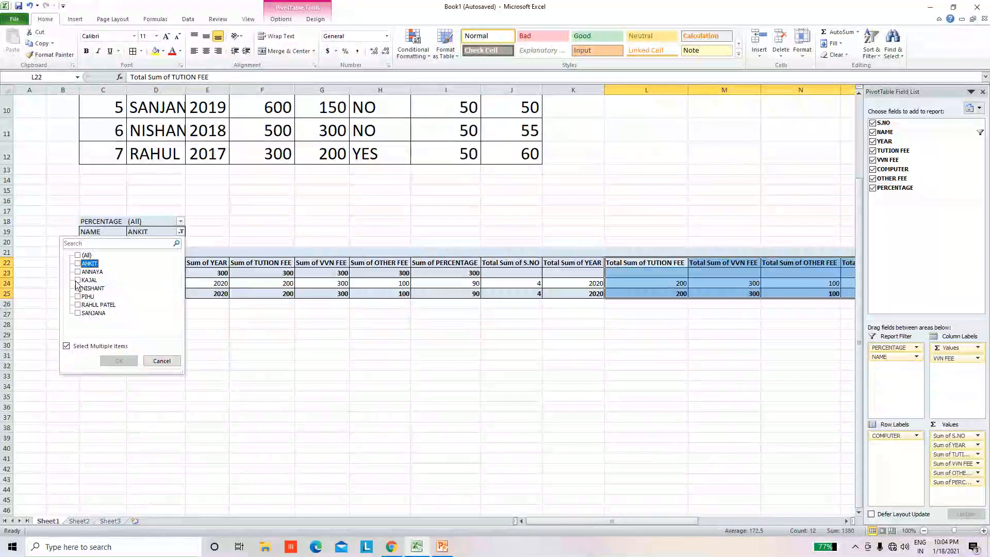
{"action": "left_click", "coordinate": [77, 280]}
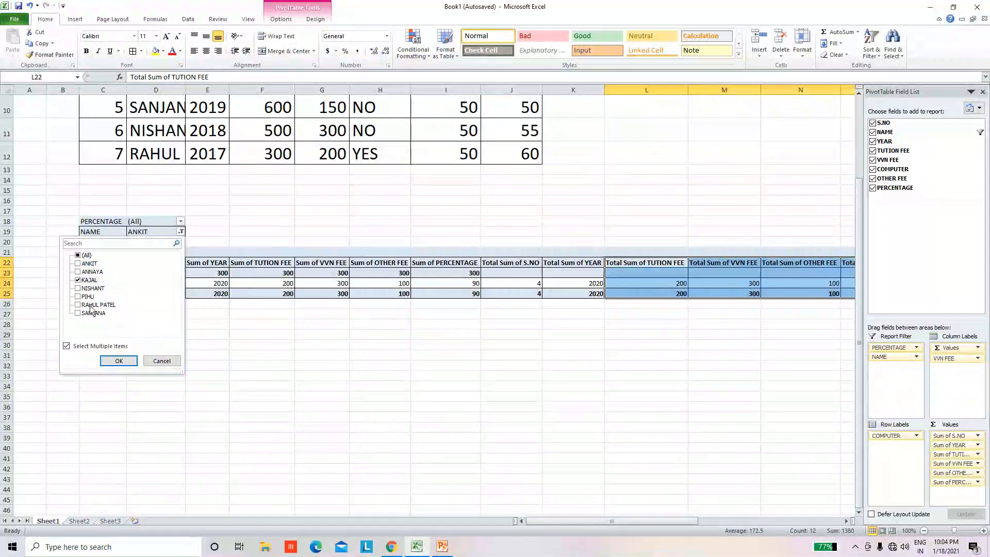
{"action": "left_click", "coordinate": [119, 361]}
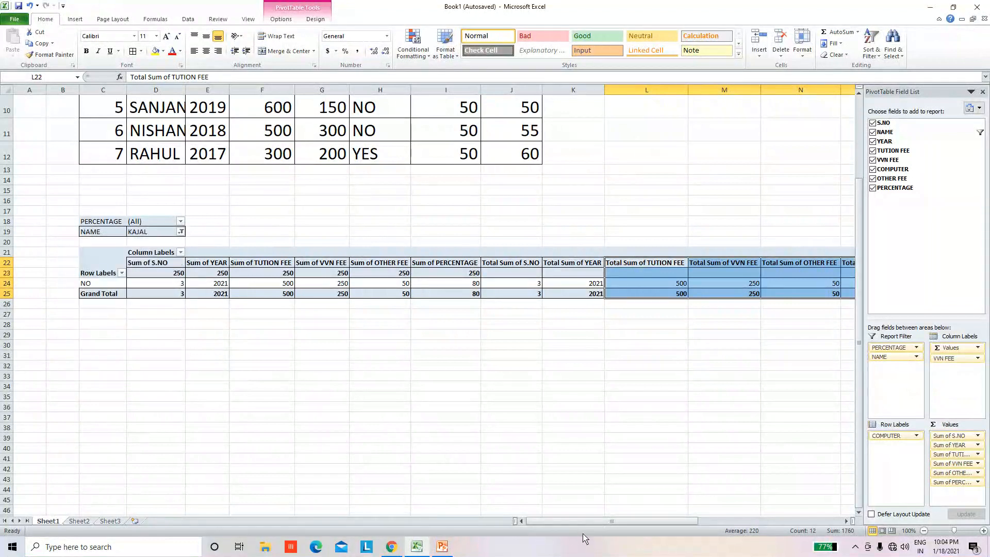
{"action": "mouse_move", "coordinate": [594, 522]}
{"action": "left_mouse_down"}
{"action": "mouse_move", "coordinate": [706, 524]}
{"action": "mouse_move", "coordinate": [605, 534]}
{"action": "left_mouse_up"}
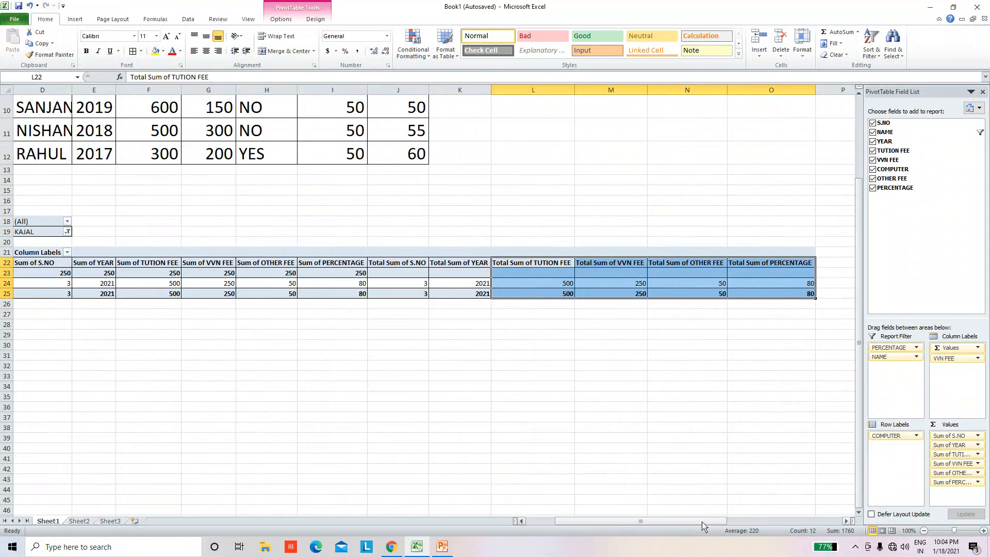
{"action": "left_click_drag", "start_coordinate": [705, 522], "coordinate": [650, 534]}
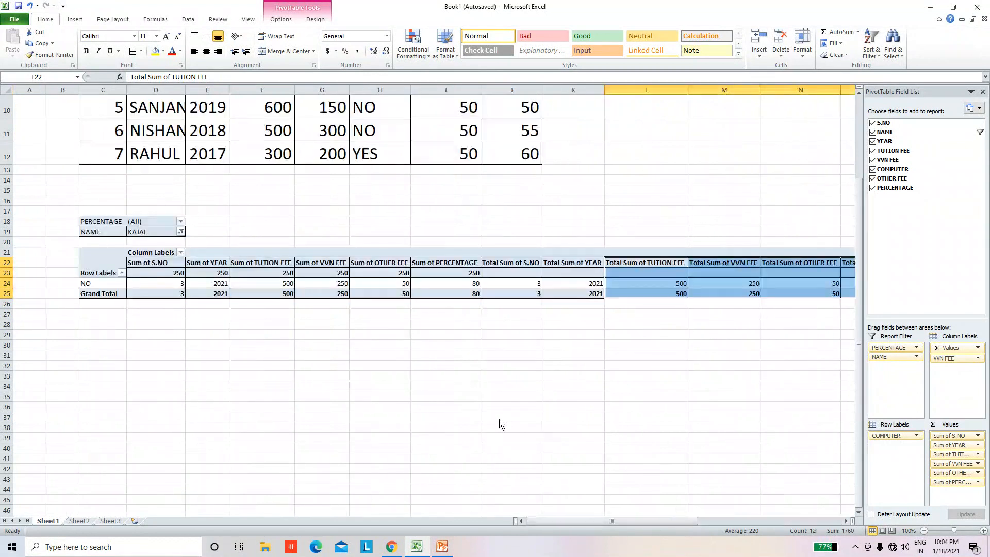
Step: Add the student with S.NO 6 to the selection in the NAME report filter
{"action": "left_click", "coordinate": [181, 232]}
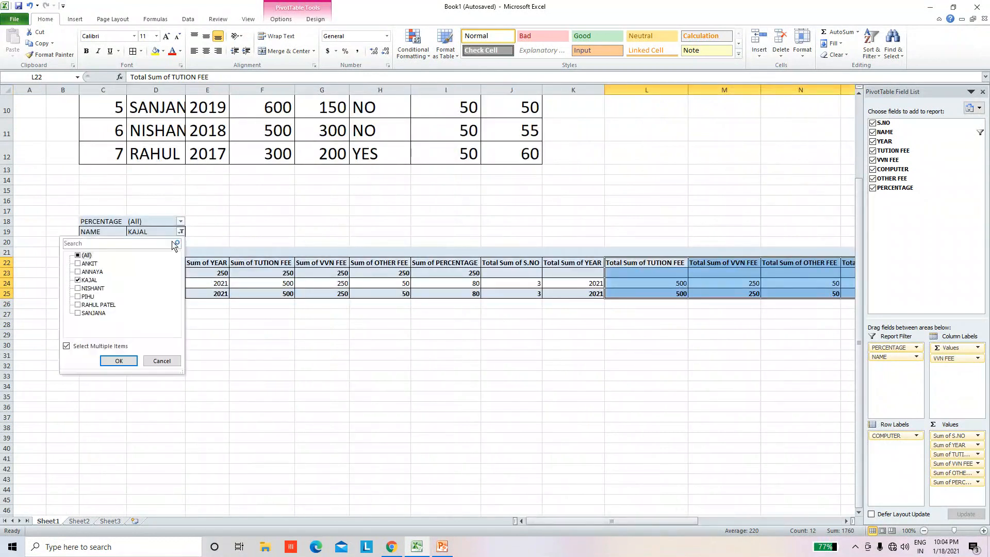
{"action": "left_click", "coordinate": [78, 288]}
{"action": "left_click", "coordinate": [113, 360]}
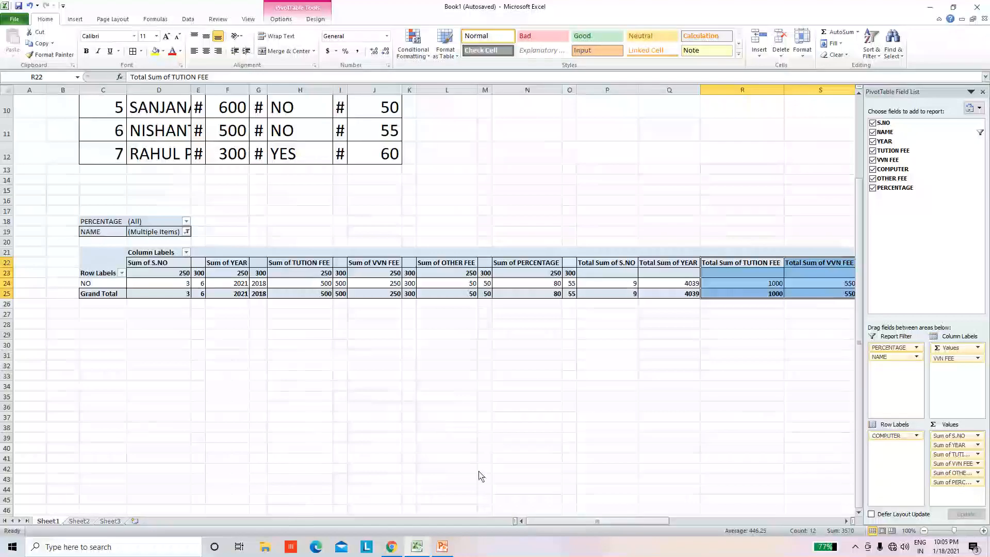
{"action": "left_click_drag", "start_coordinate": [553, 521], "coordinate": [402, 513]}
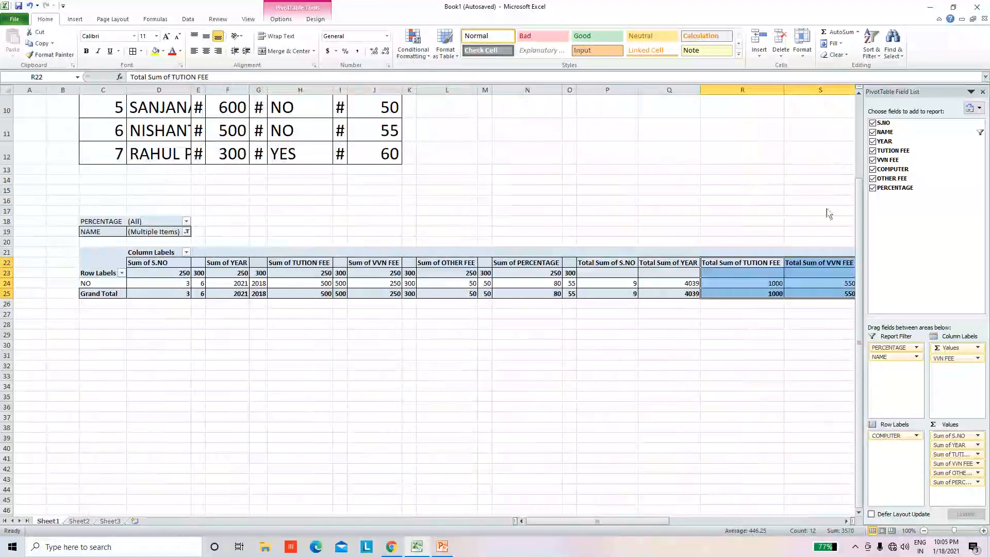
Step: Widen column I, which holds the OTHER FEE values of the student fee table
{"action": "scroll", "coordinate": [581, 269], "scroll_direction": "up", "scroll_amount": 3}
{"action": "scroll", "coordinate": [580, 270], "scroll_direction": "down", "scroll_amount": 2}
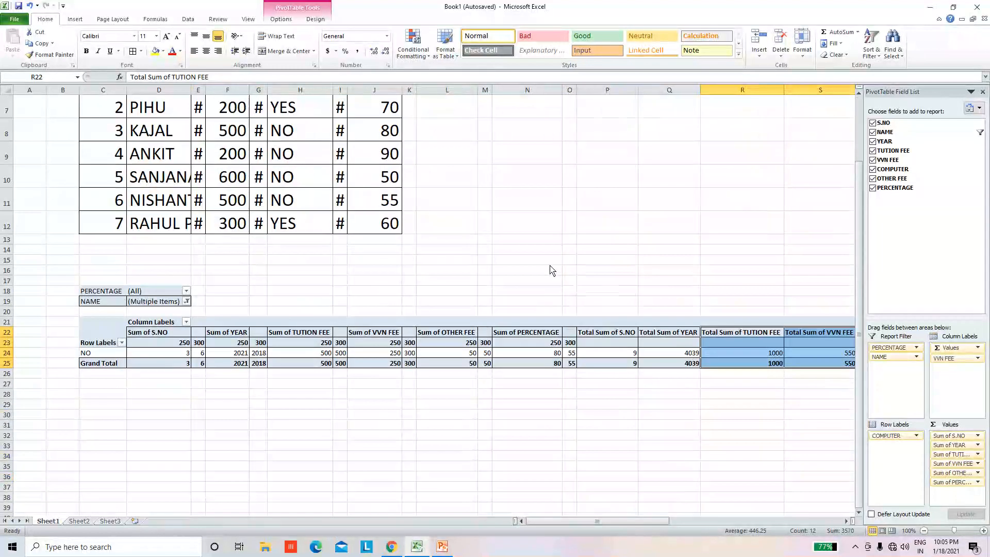
{"action": "scroll", "coordinate": [552, 270], "scroll_direction": "up", "scroll_amount": 2}
{"action": "left_click", "coordinate": [340, 172]}
{"action": "left_click_drag", "start_coordinate": [347, 92], "coordinate": [398, 97]}
{"action": "left_click", "coordinate": [364, 281]}
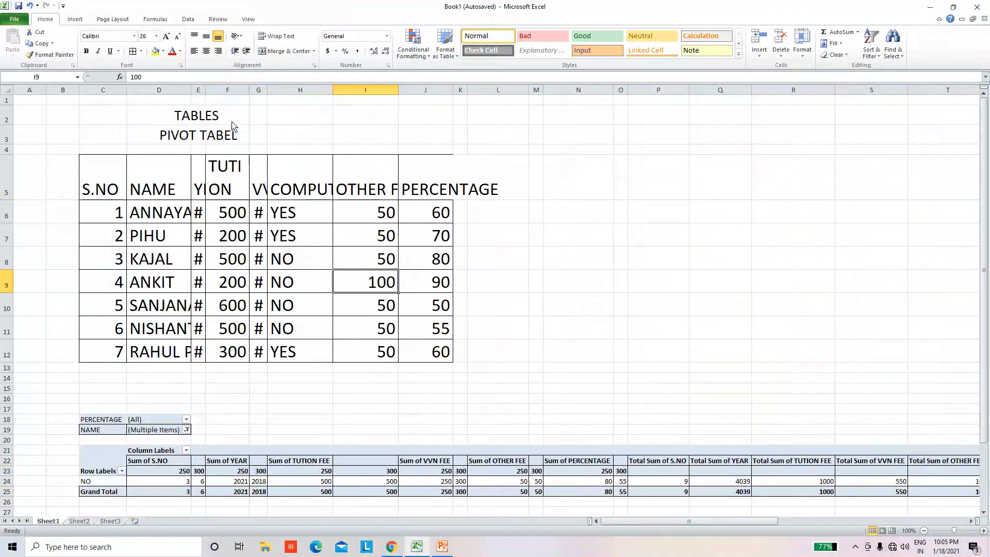
Step: Widen columns E, F and G so the YEAR, TUTION FEE and VVN FEE entries of the student table show in full
{"action": "left_click_drag", "start_coordinate": [205, 90], "coordinate": [276, 92]}
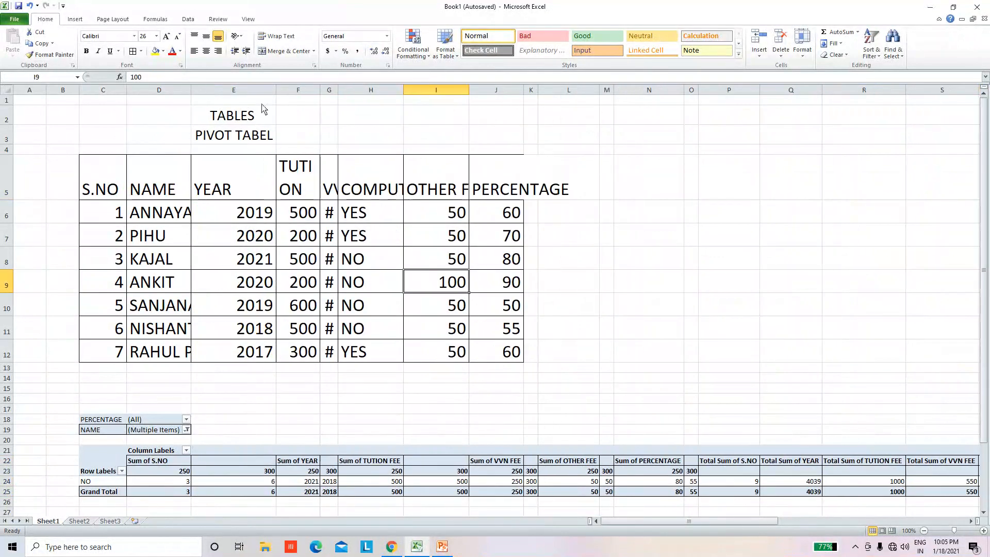
{"action": "double_click", "coordinate": [320, 90]}
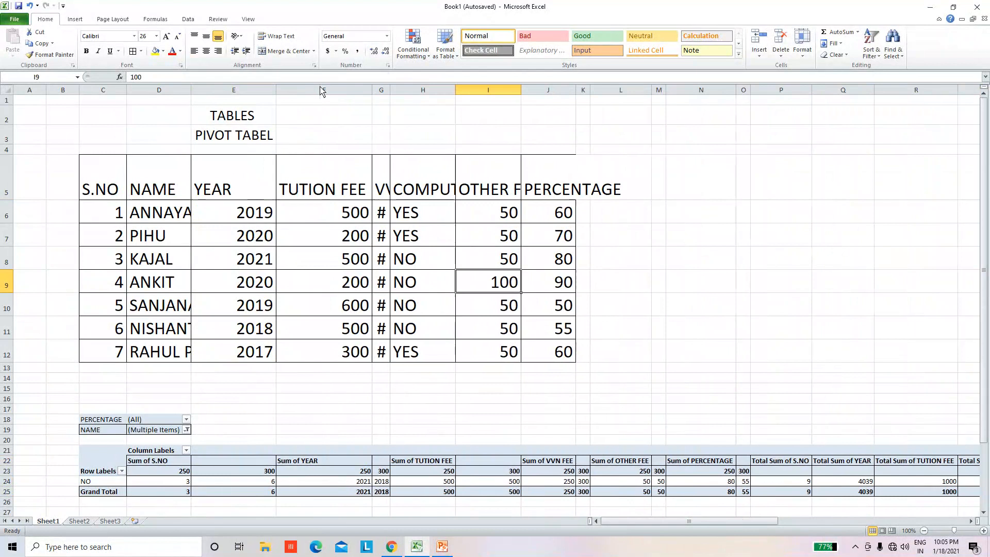
{"action": "double_click", "coordinate": [390, 96]}
{"action": "key", "text": "Left"}
{"action": "key", "text": "Up"}
{"action": "key", "text": "Up"}
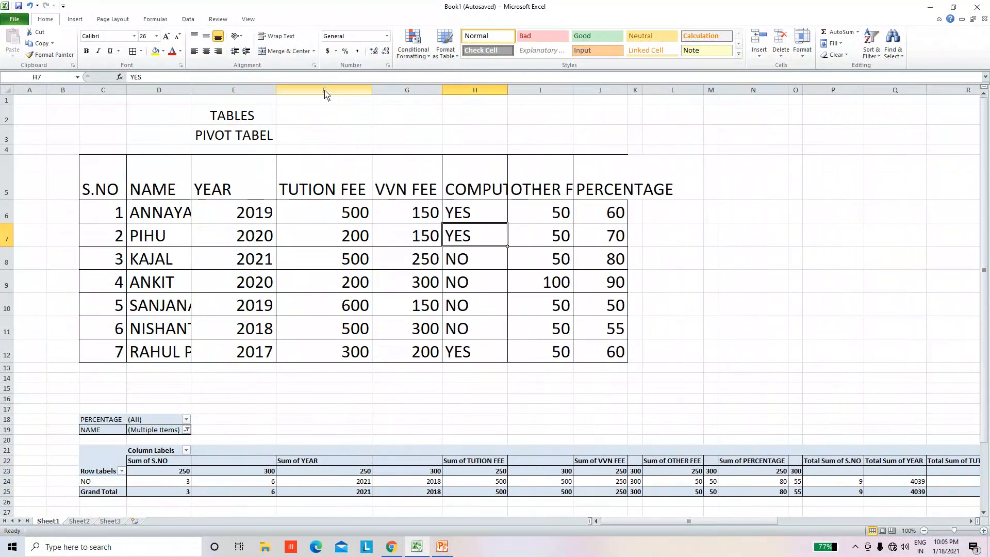
Step: Try to insert a new sheet column before the TUTION FEE column F
{"action": "left_click", "coordinate": [325, 92]}
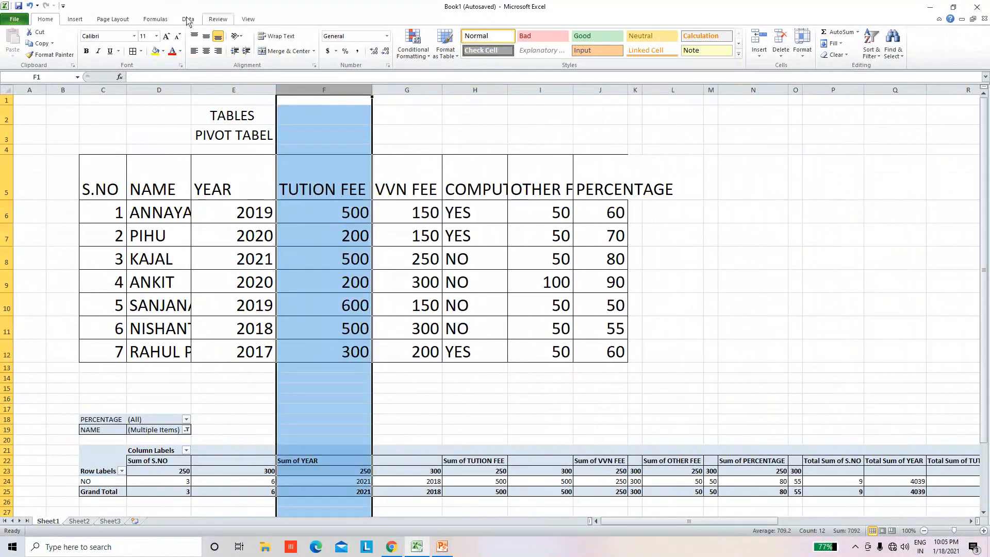
{"action": "left_click", "coordinate": [762, 41]}
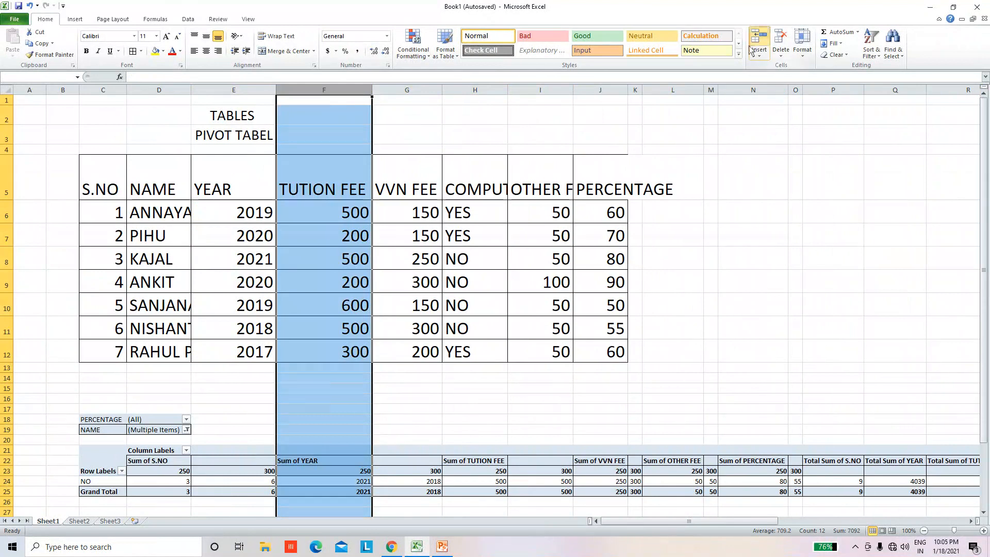
{"action": "left_click", "coordinate": [796, 246]}
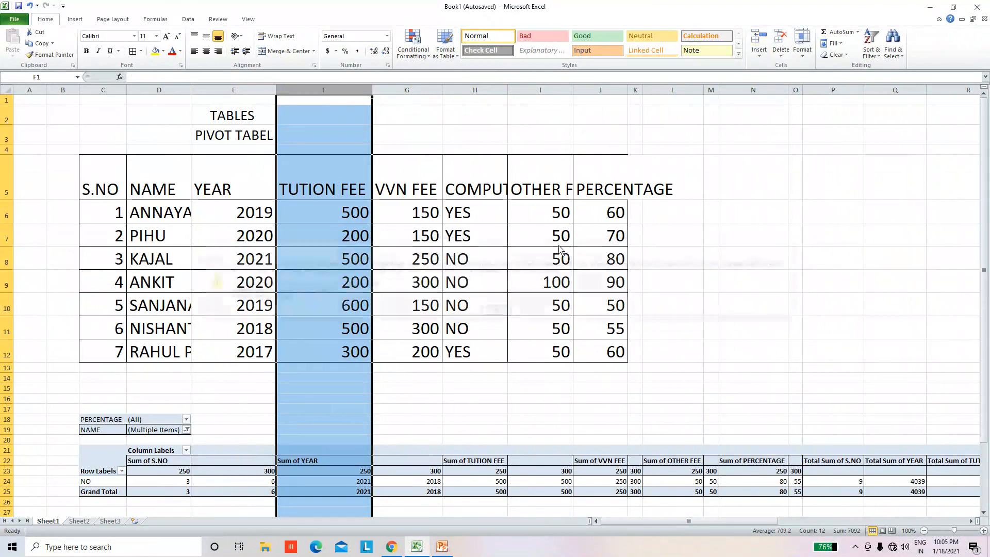
{"action": "left_click", "coordinate": [340, 257]}
{"action": "left_click", "coordinate": [345, 92]}
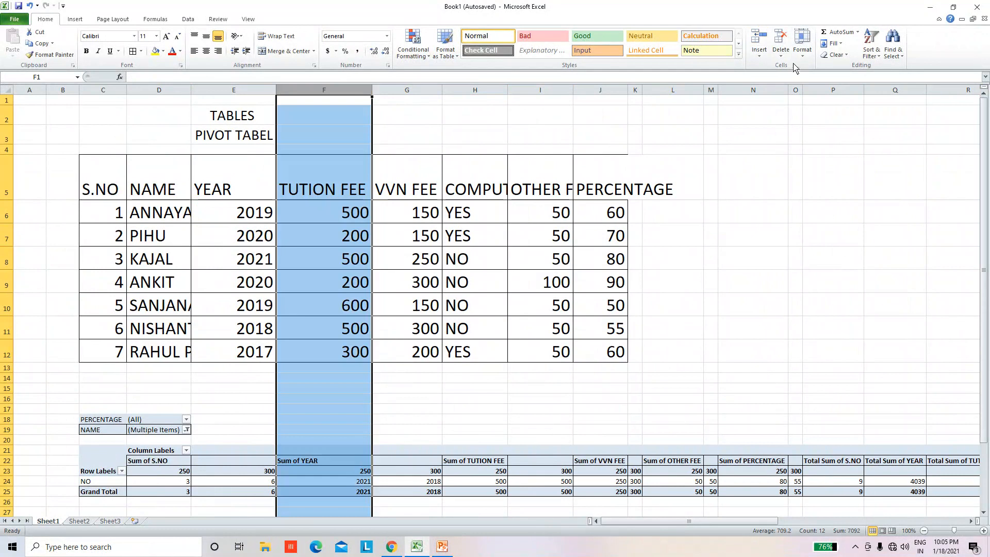
{"action": "left_click", "coordinate": [759, 51]}
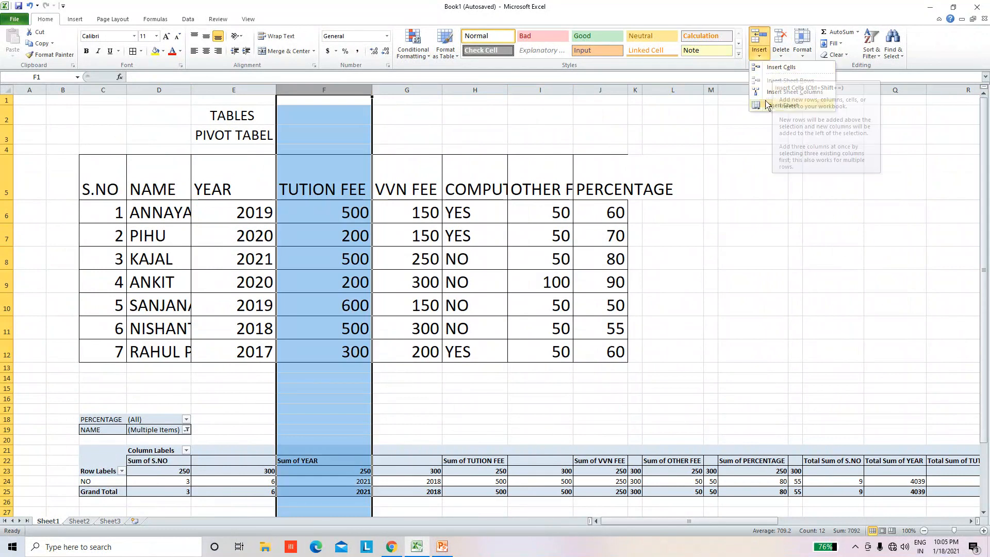
{"action": "left_click", "coordinate": [765, 44]}
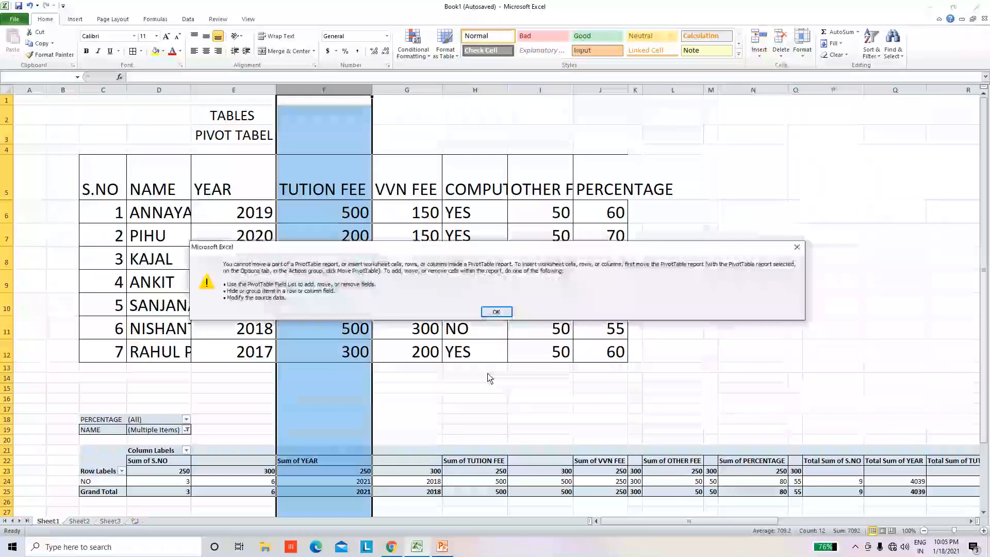
{"action": "left_click", "coordinate": [495, 311]}
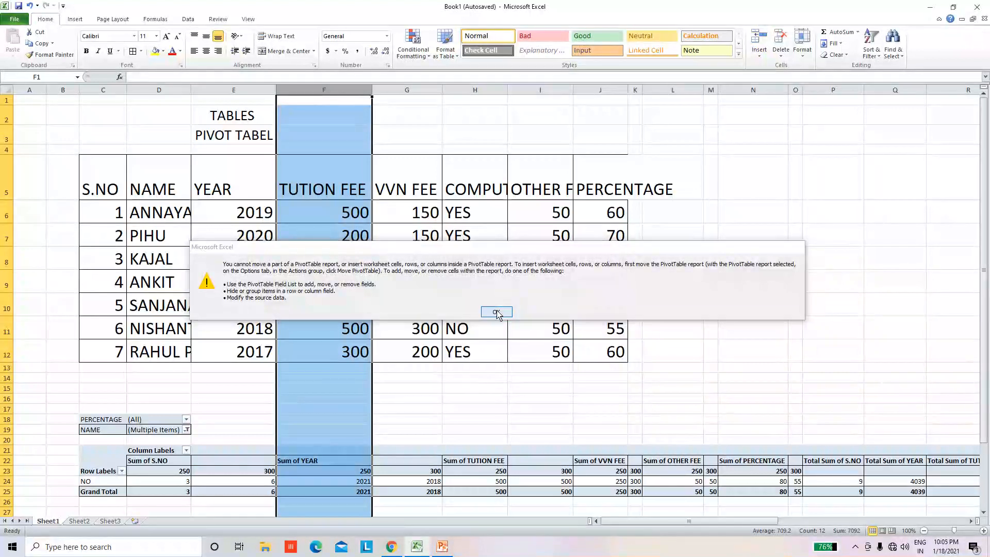
Step: Examine the full width of the PivotTable report, out to its Total Sum of PERCENTAGE column, and the student table above it
{"action": "left_click", "coordinate": [441, 332]}
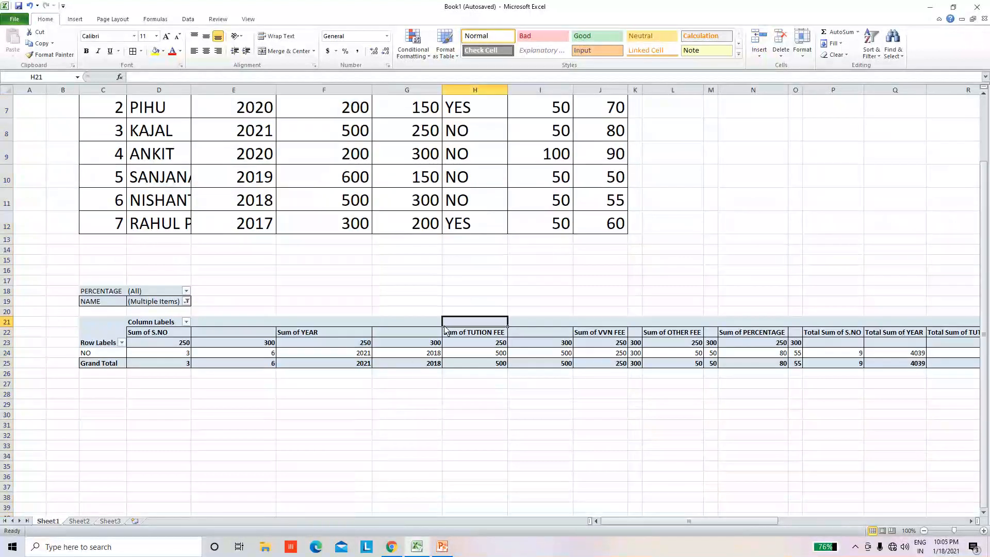
{"action": "scroll", "coordinate": [442, 333], "scroll_direction": "up", "scroll_amount": 2}
{"action": "left_click", "coordinate": [637, 238]}
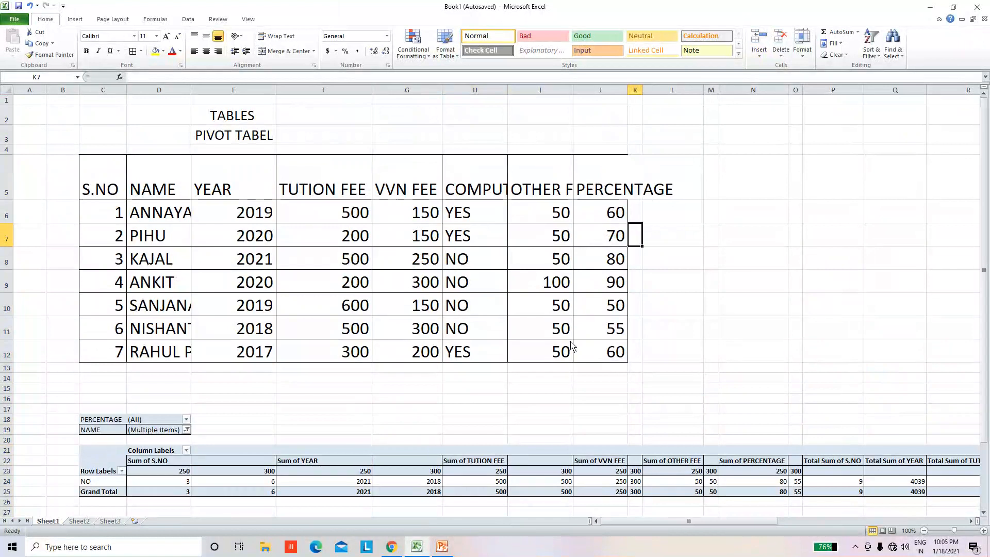
{"action": "scroll", "coordinate": [464, 371], "scroll_direction": "down", "scroll_amount": 2}
{"action": "left_click_drag", "start_coordinate": [62, 281], "coordinate": [726, 436]}
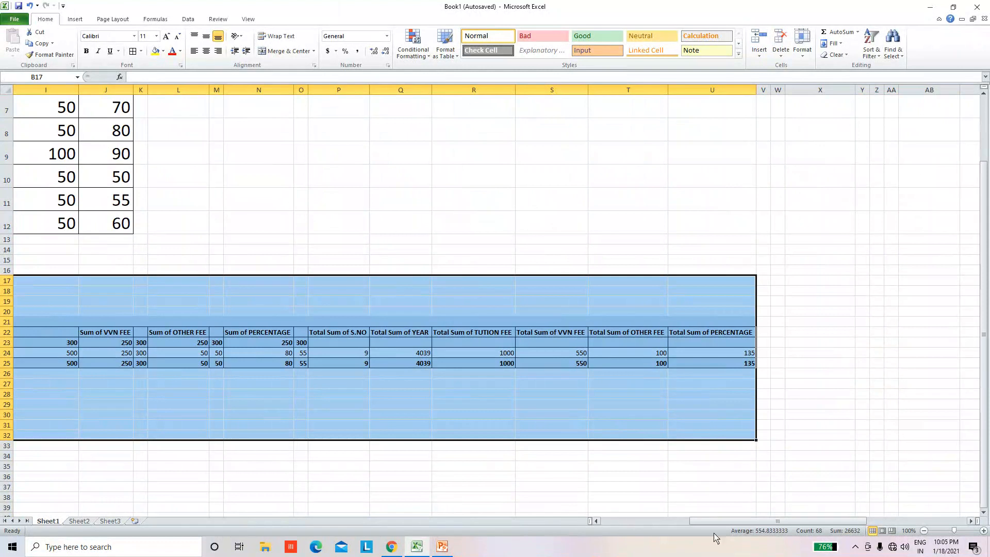
{"action": "left_click_drag", "start_coordinate": [728, 526], "coordinate": [625, 526]}
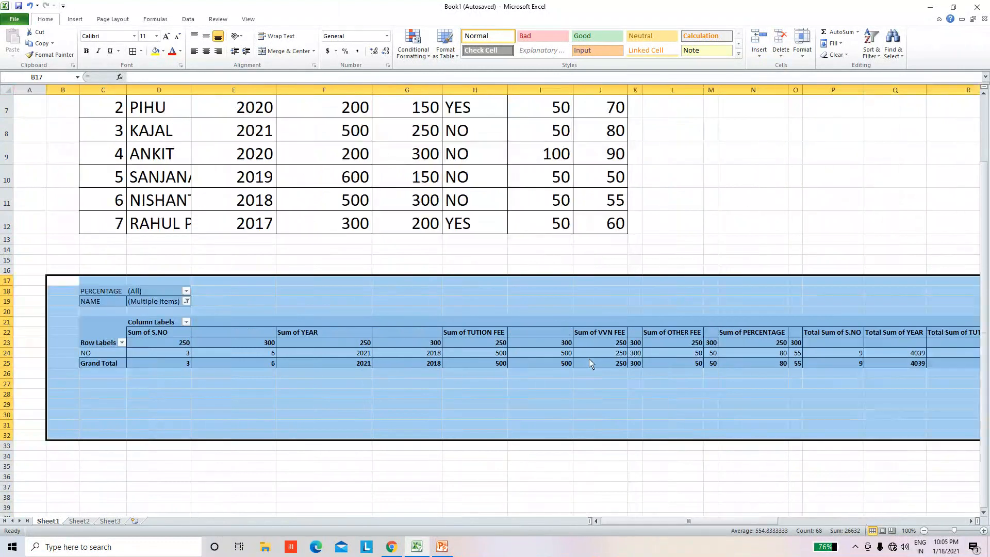
{"action": "scroll", "coordinate": [595, 321], "scroll_direction": "up", "scroll_amount": 2}
{"action": "scroll", "coordinate": [595, 327], "scroll_direction": "down", "scroll_amount": 1}
{"action": "left_click", "coordinate": [591, 301]}
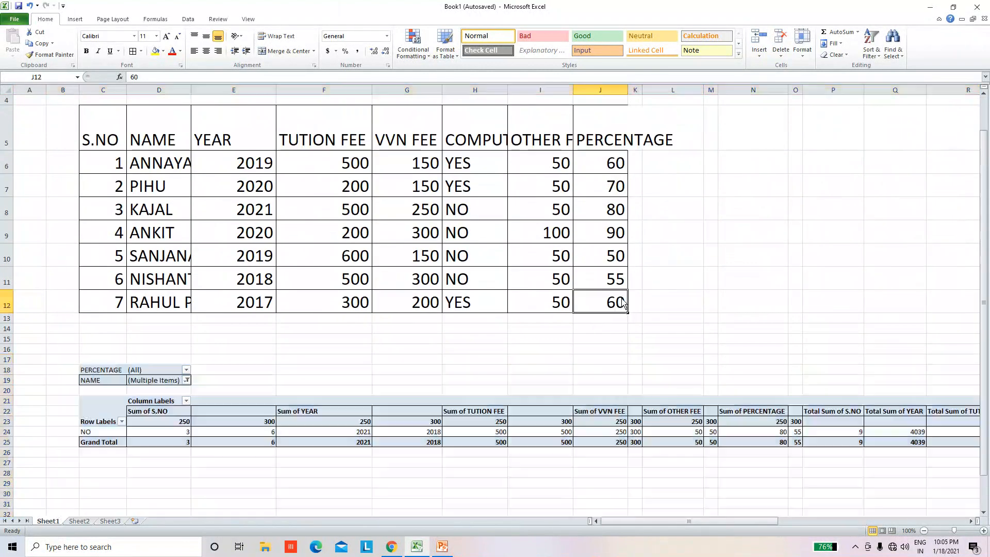
{"action": "scroll", "coordinate": [433, 306], "scroll_direction": "down", "scroll_amount": 2}
{"action": "scroll", "coordinate": [427, 305], "scroll_direction": "up", "scroll_amount": 3}
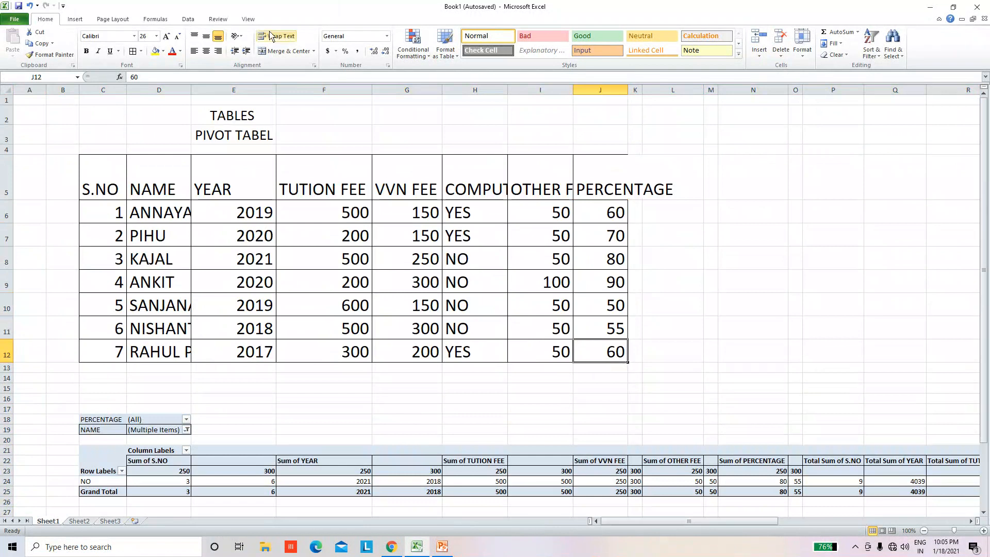
{"action": "left_click", "coordinate": [76, 20]}
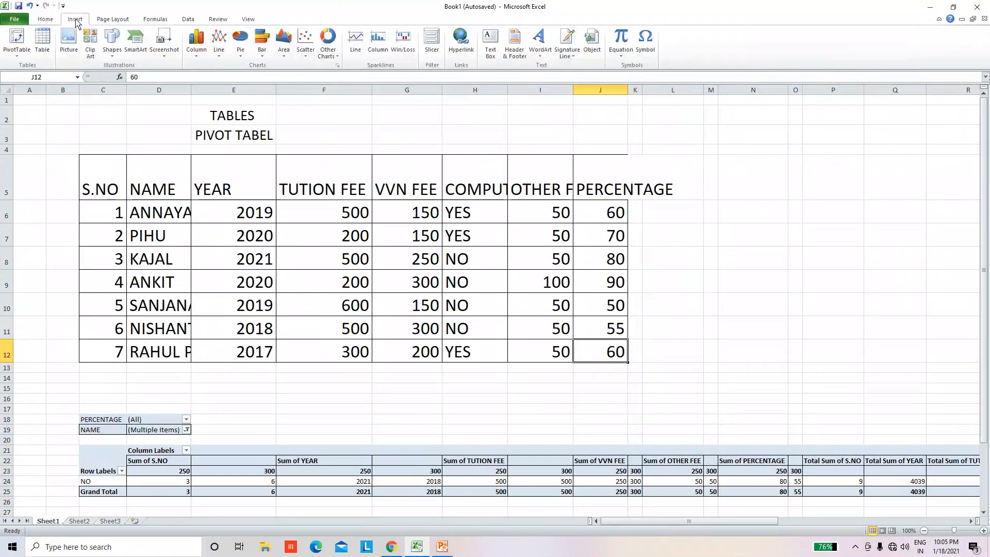
{"action": "left_click", "coordinate": [45, 19]}
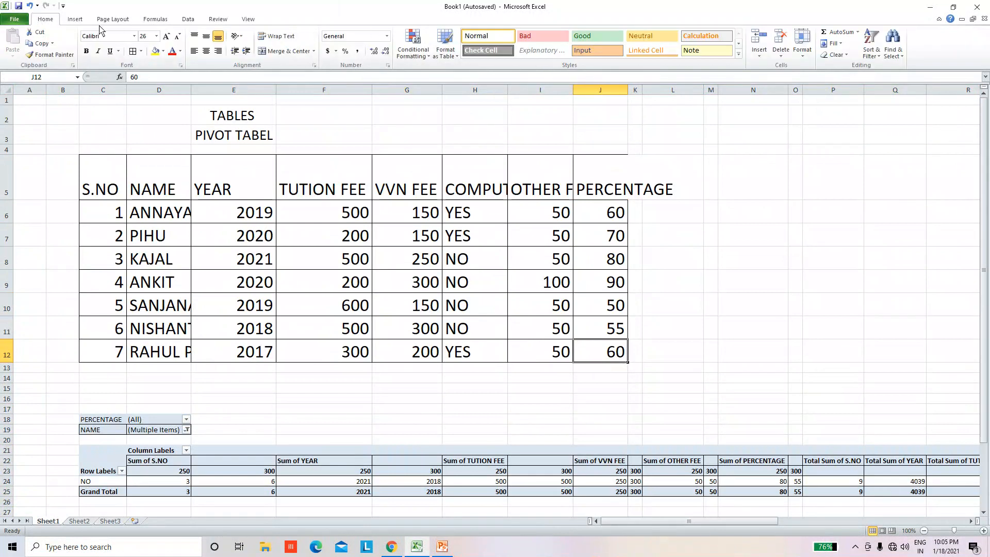
{"action": "scroll", "coordinate": [851, 431], "scroll_direction": "down", "scroll_amount": 2}
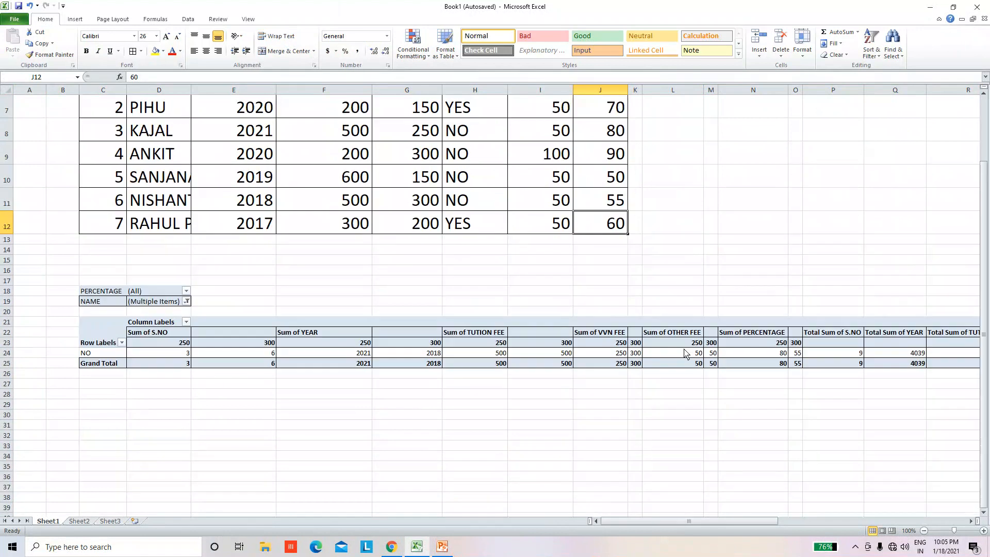
{"action": "scroll", "coordinate": [321, 233], "scroll_direction": "up", "scroll_amount": 1}
{"action": "scroll", "coordinate": [297, 225], "scroll_direction": "up", "scroll_amount": 1}
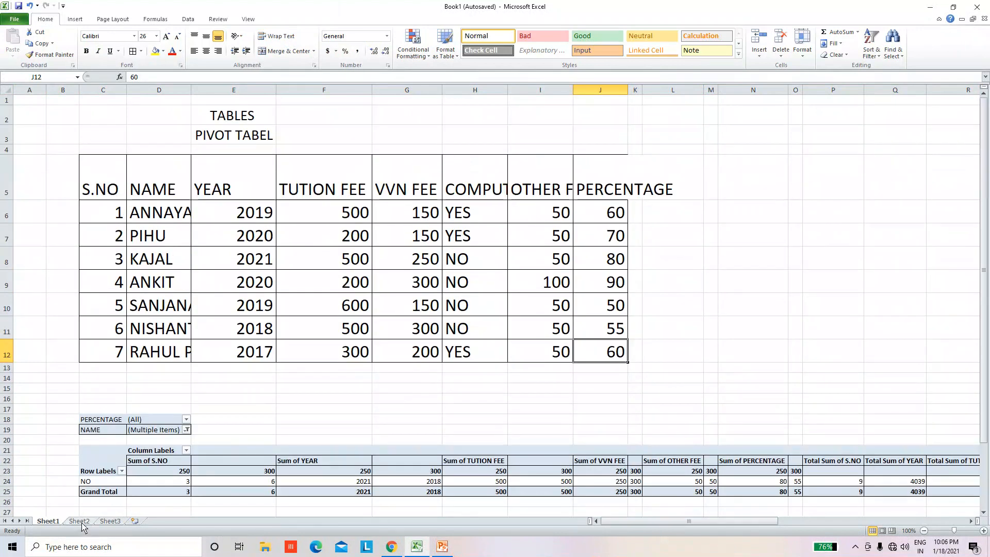
{"action": "left_click", "coordinate": [102, 183]}
{"action": "left_click_drag", "start_coordinate": [101, 182], "coordinate": [610, 186]}
{"action": "left_click", "coordinate": [753, 234]}
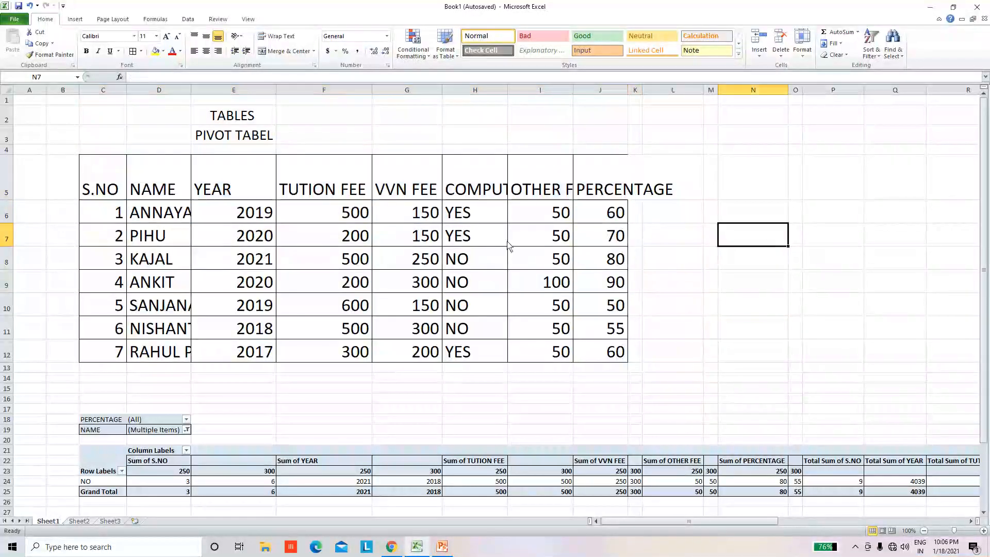
Step: Widen column J, which holds the PERCENTAGE values of the student table, and the empty column K beside it
{"action": "left_click_drag", "start_coordinate": [628, 90], "coordinate": [726, 91]}
{"action": "left_click", "coordinate": [722, 283]}
{"action": "left_click", "coordinate": [719, 361]}
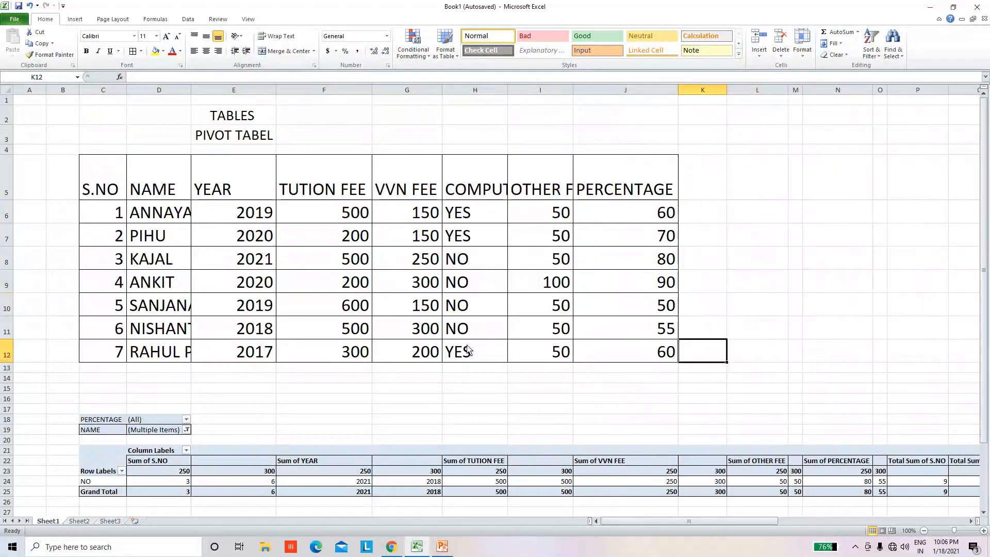
Step: Create a table with headers on Sheet2 covering the range D4:I13
{"action": "scroll", "coordinate": [380, 354], "scroll_direction": "down", "scroll_amount": 1}
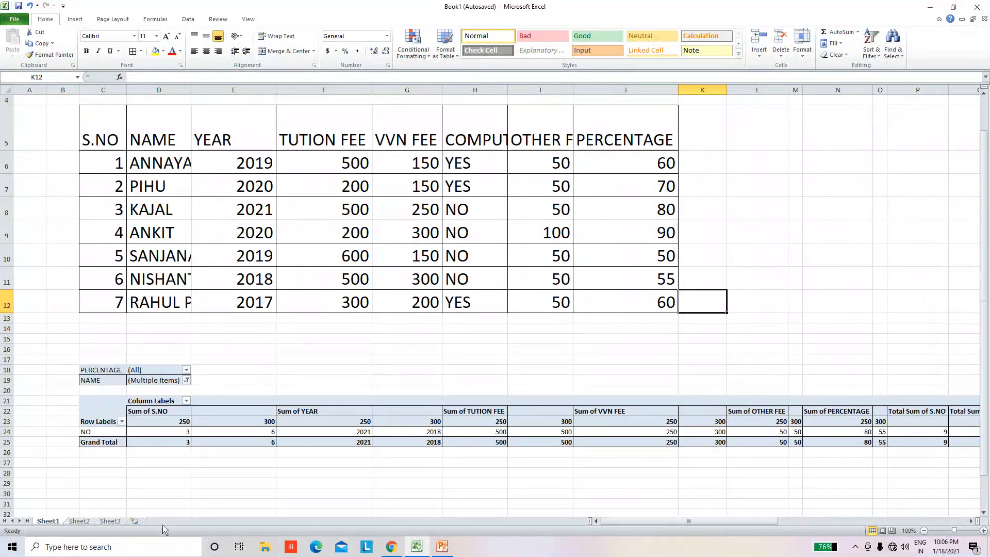
{"action": "left_click", "coordinate": [79, 521]}
{"action": "left_click", "coordinate": [126, 152]}
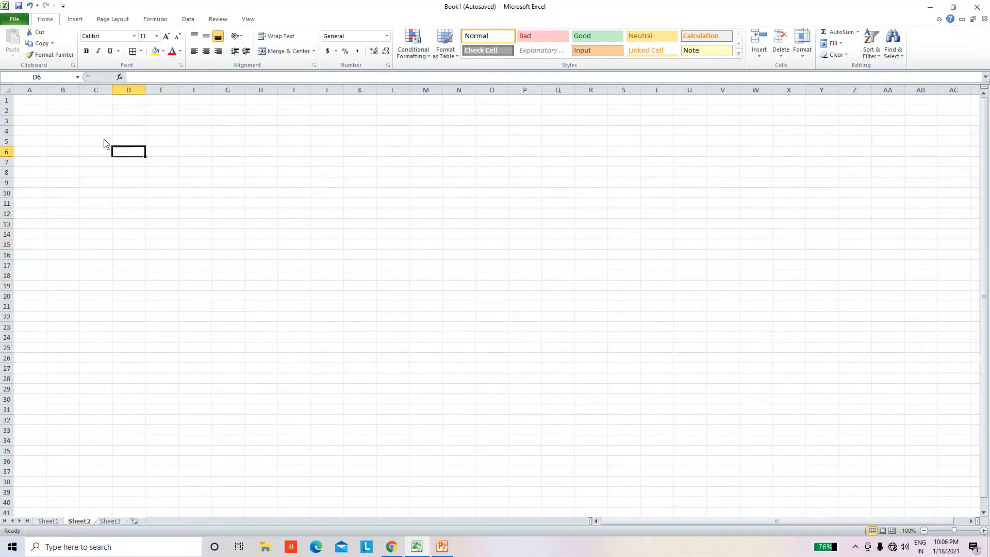
{"action": "left_click_drag", "start_coordinate": [124, 133], "coordinate": [304, 225]}
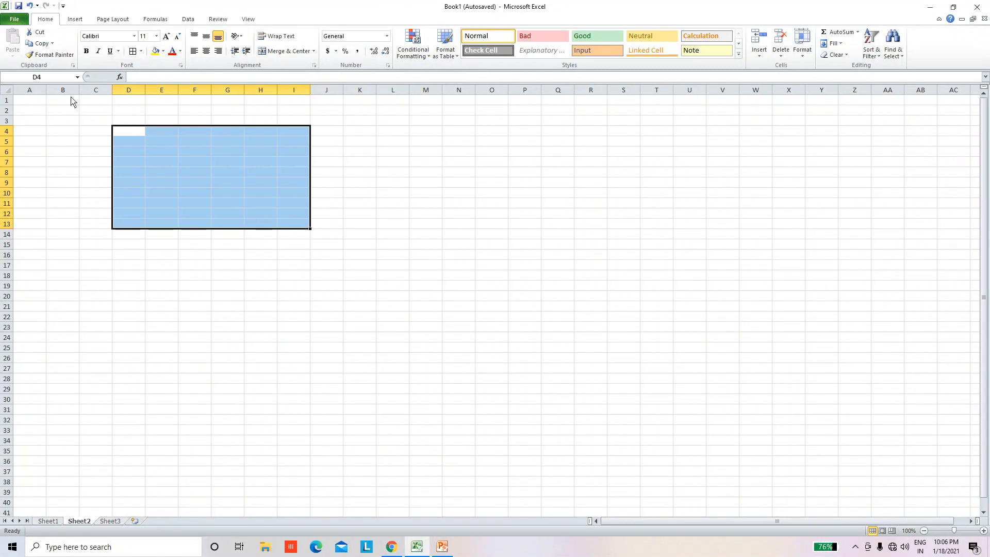
{"action": "left_click", "coordinate": [74, 19]}
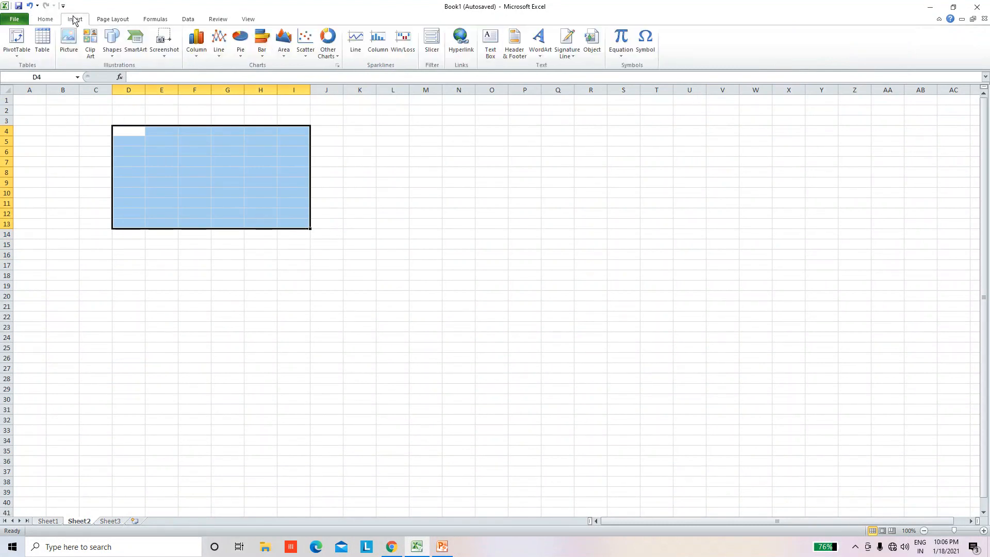
{"action": "left_click", "coordinate": [44, 45]}
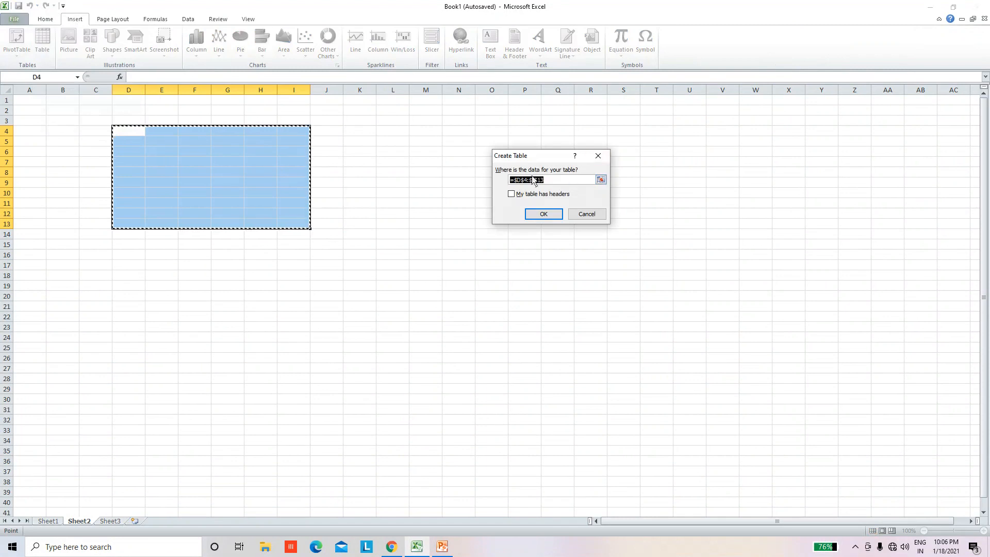
{"action": "left_click", "coordinate": [511, 195]}
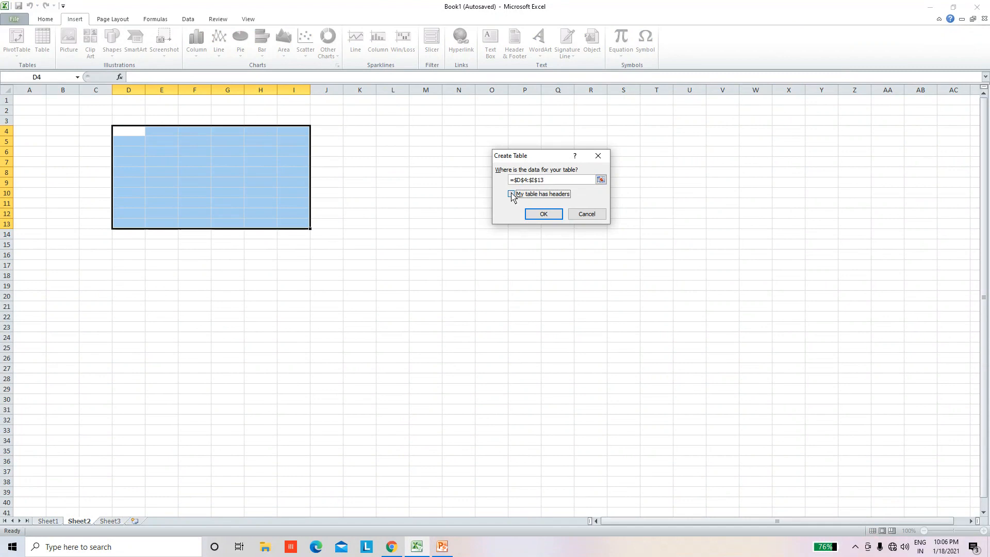
{"action": "left_click", "coordinate": [542, 214]}
Step: Widen columns D to H of the new table, making column H the widest
{"action": "left_click_drag", "start_coordinate": [152, 93], "coordinate": [313, 95]}
{"action": "left_click_drag", "start_coordinate": [341, 307], "coordinate": [340, 296]}
{"action": "left_click_drag", "start_coordinate": [354, 94], "coordinate": [483, 95]}
{"action": "left_click", "coordinate": [398, 316]}
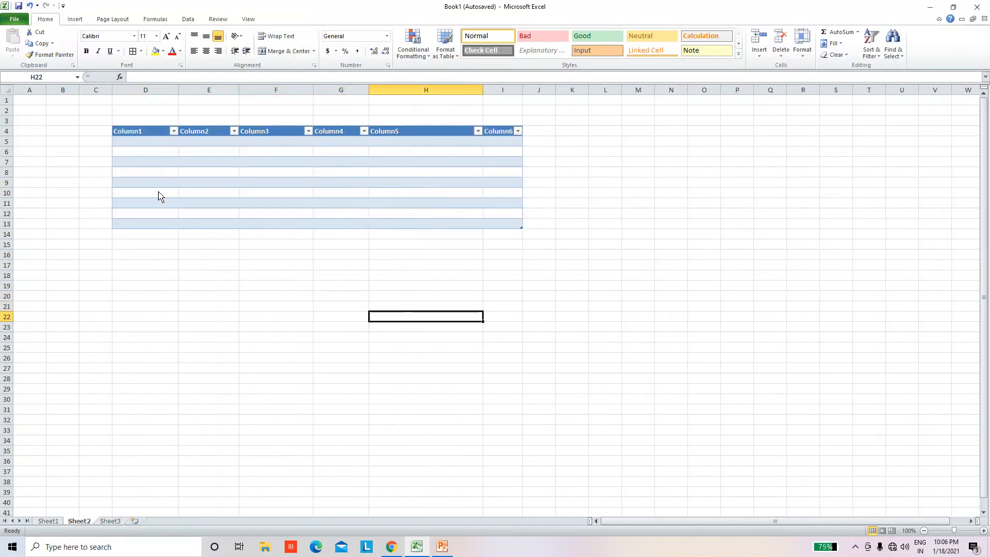
Step: Rename the first column header of the new table to s.no
{"action": "left_click", "coordinate": [116, 163]}
{"action": "left_click", "coordinate": [143, 134]}
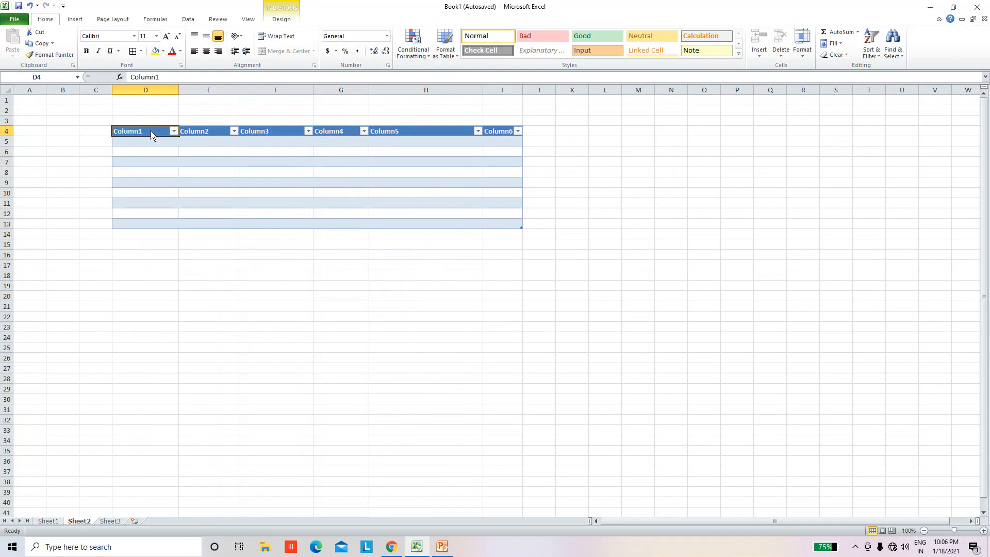
{"action": "double_click", "coordinate": [151, 135]}
{"action": "left_click_drag", "start_coordinate": [151, 135], "coordinate": [81, 134]}
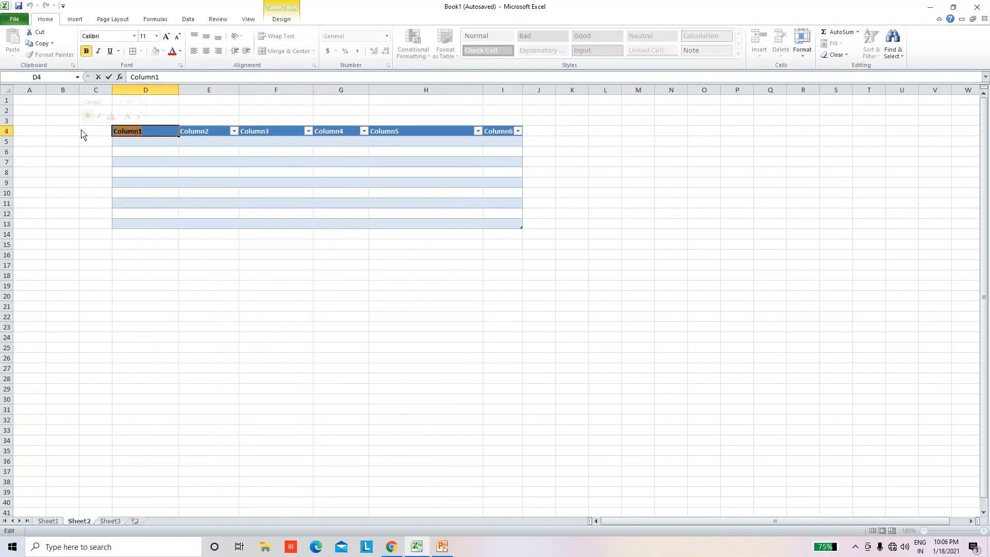
{"action": "type", "text": "n"}
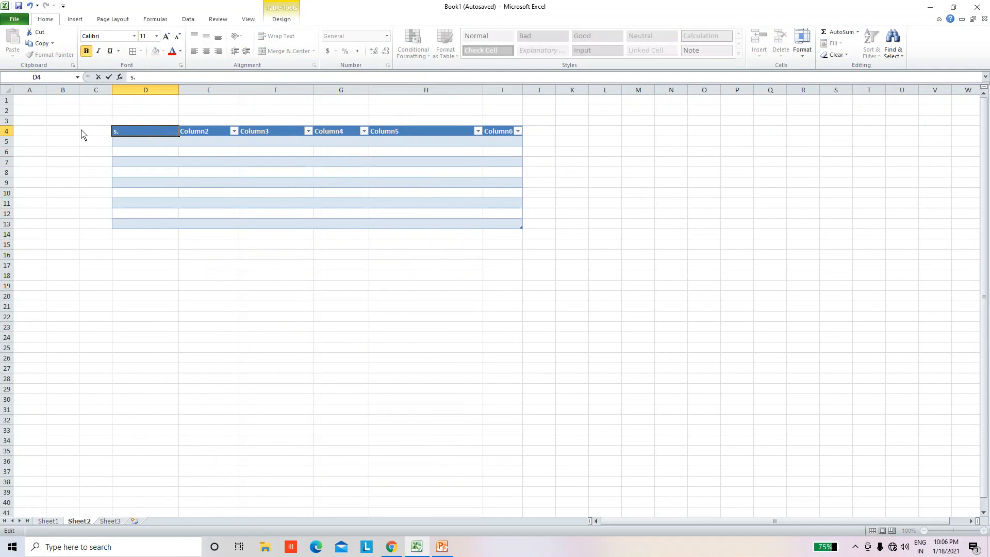
{"action": "type", "text": "o"}
{"action": "key", "text": "Caps_Lock"}
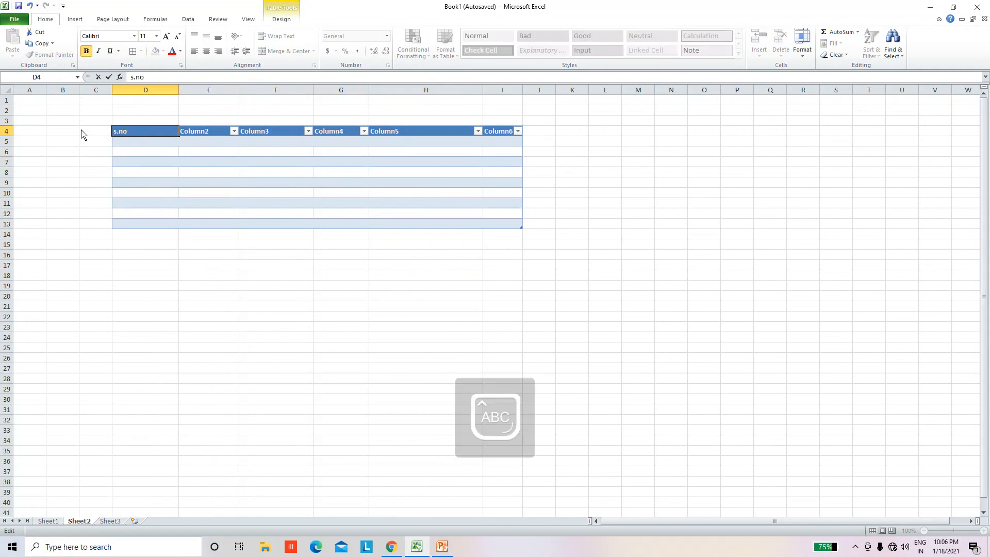
{"action": "left_click", "coordinate": [223, 290]}
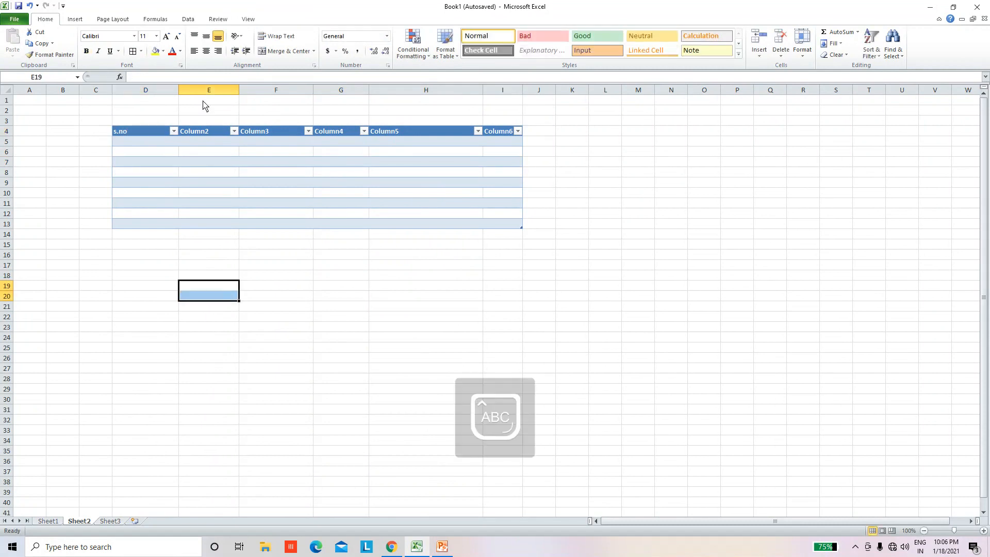
Step: Rename the second column header of the new table to NAME
{"action": "left_click", "coordinate": [204, 138]}
{"action": "double_click", "coordinate": [214, 135]}
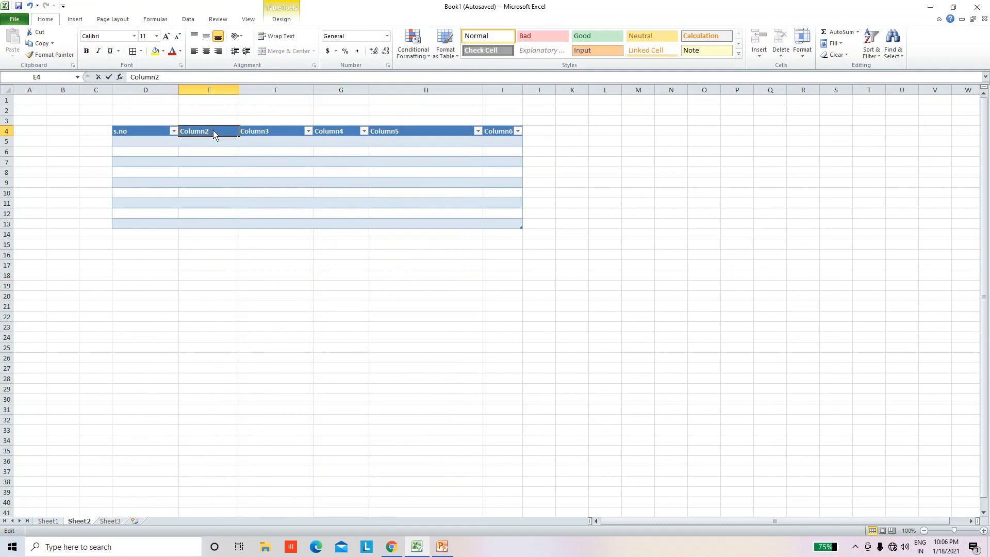
{"action": "left_click_drag", "start_coordinate": [214, 135], "coordinate": [154, 129]}
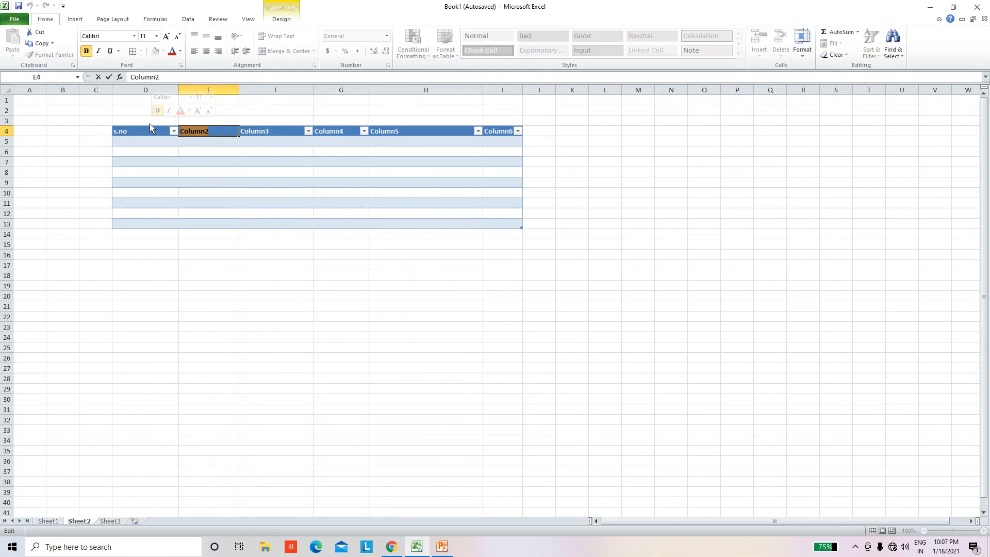
{"action": "type", "text": "NAME"}
{"action": "key", "text": "Tab"}
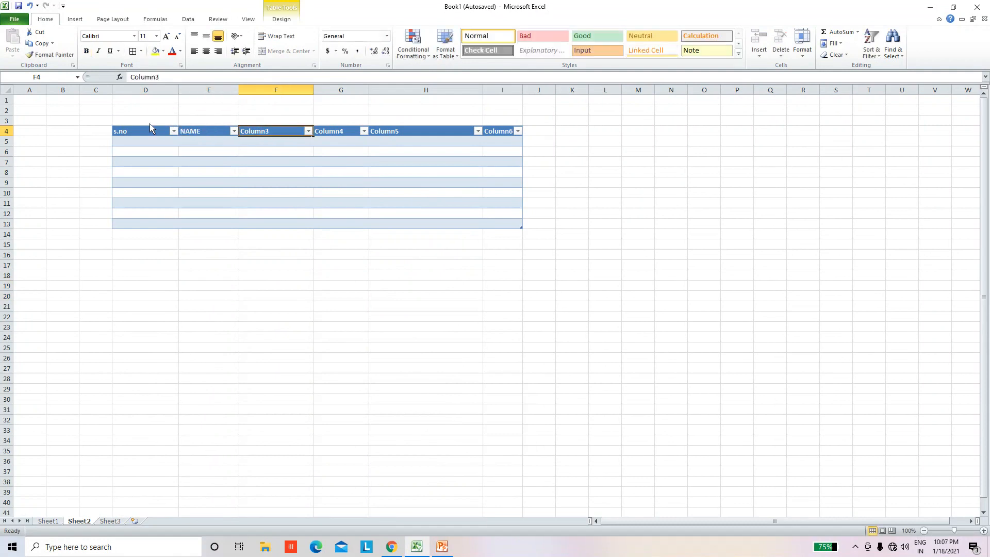
Step: Rename the third column header of the new table to CLASS
{"action": "double_click", "coordinate": [276, 134]}
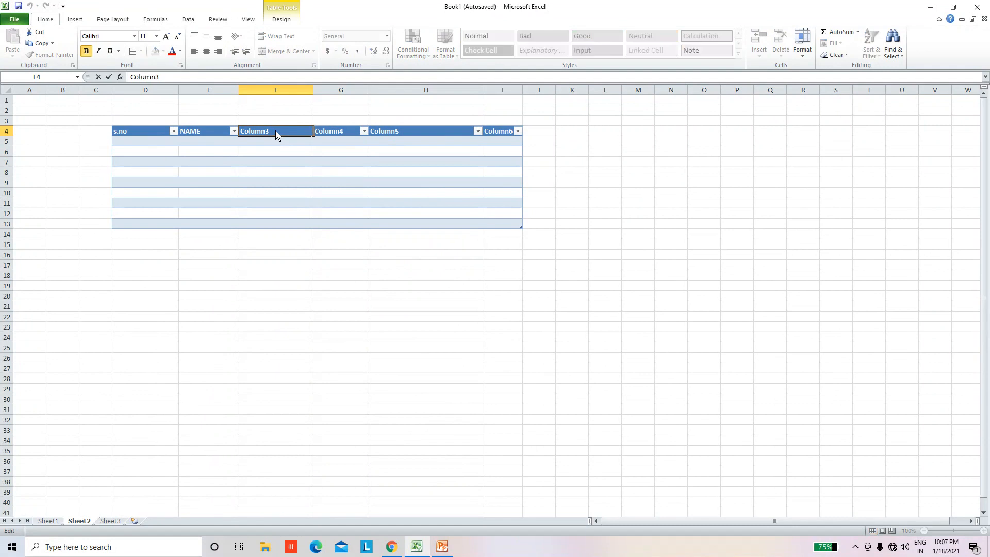
{"action": "left_click_drag", "start_coordinate": [276, 135], "coordinate": [204, 135]}
{"action": "type", "text": "CLASS"}
{"action": "left_click", "coordinate": [325, 309]}
Step: Delete columns G to I so the table keeps only its first three columns
{"action": "left_click_drag", "start_coordinate": [354, 92], "coordinate": [499, 98]}
{"action": "left_click", "coordinate": [781, 37]}
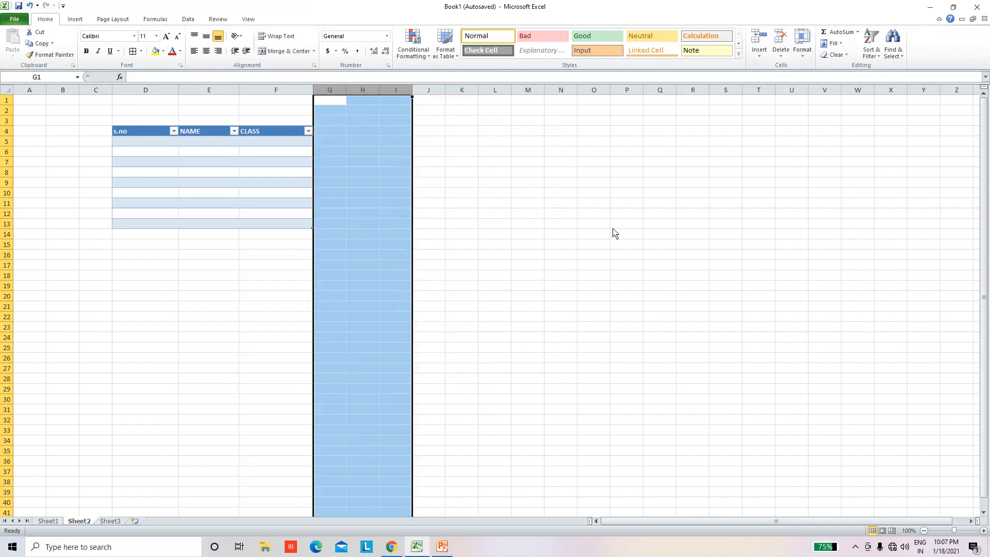
{"action": "left_click", "coordinate": [567, 297]}
Step: Enter three students' first names in cells D5 to D7, under the s.no header
{"action": "left_click", "coordinate": [137, 147]}
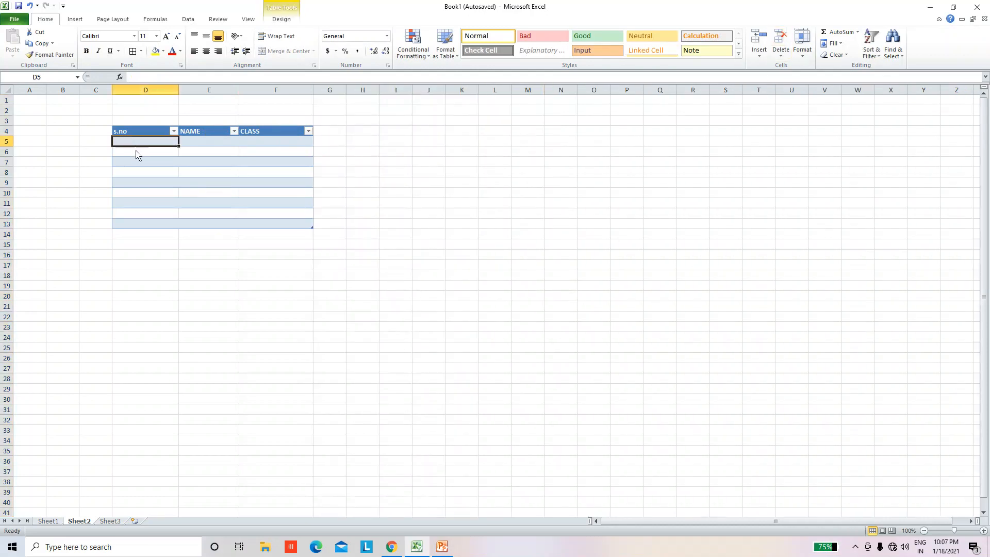
{"action": "left_click", "coordinate": [144, 163]}
{"action": "left_click", "coordinate": [148, 146]}
{"action": "type", "text": "NIKITA"}
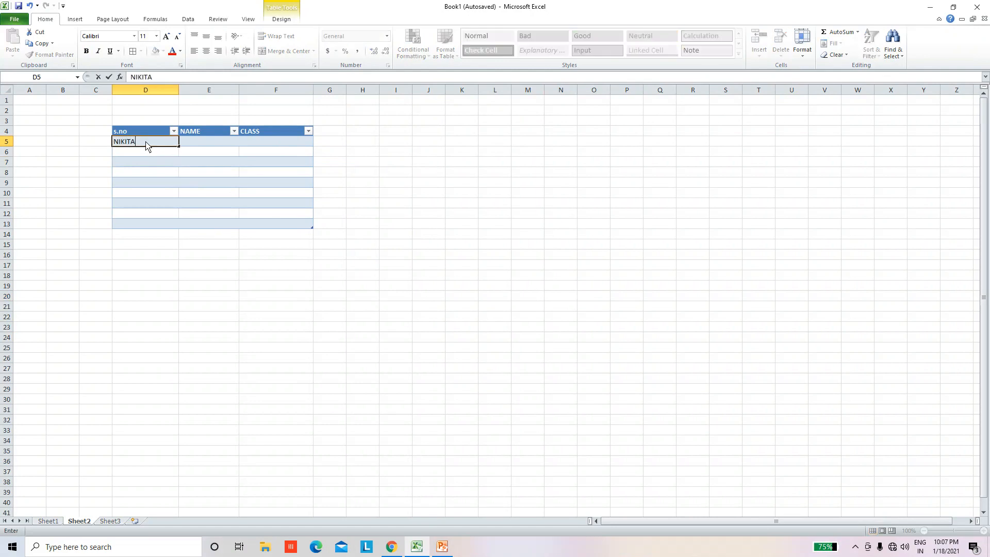
{"action": "key", "text": "Return"}
{"action": "type", "text": "A"}
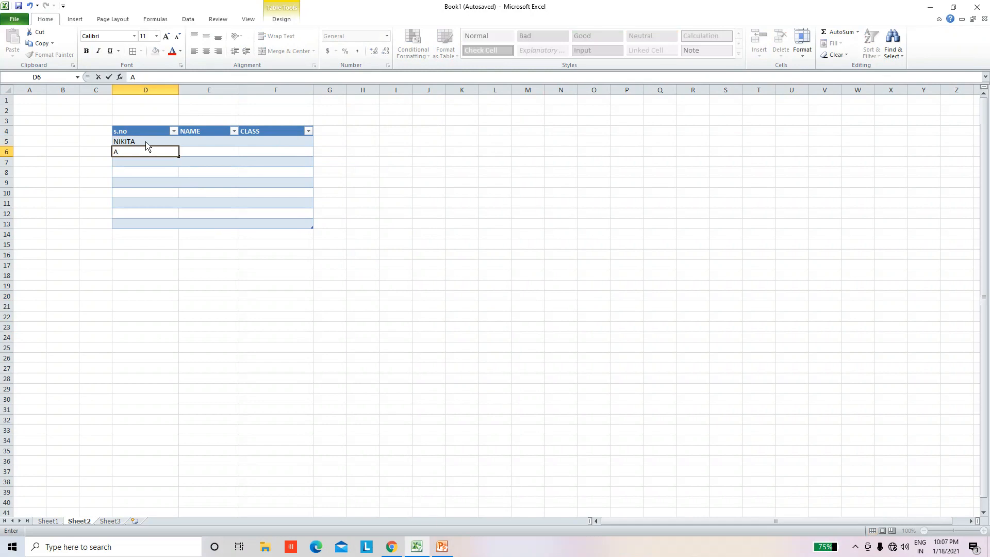
{"action": "type", "text": "NIL"}
{"action": "key", "text": "Return"}
{"action": "type", "text": "SONAM"}
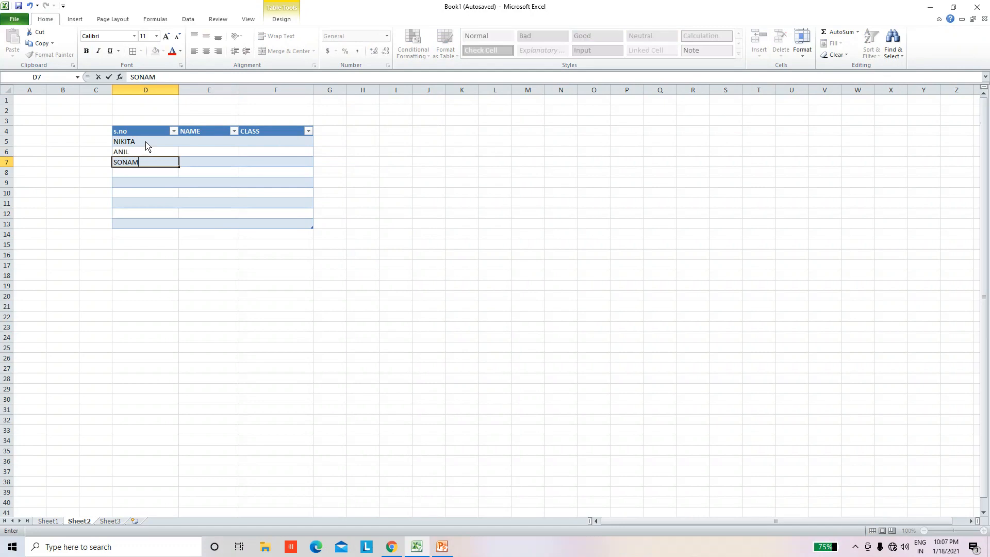
{"action": "left_click", "coordinate": [175, 238]}
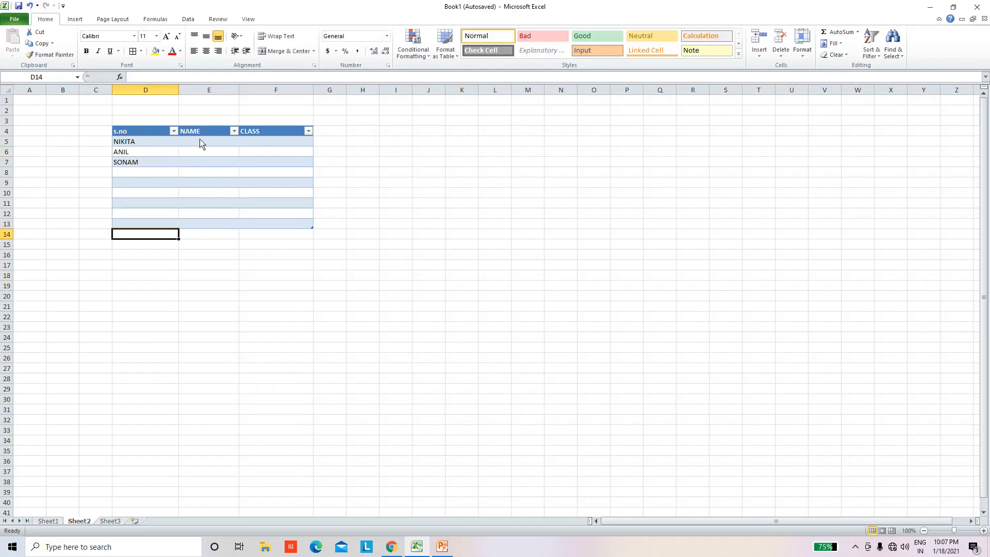
Step: Move the three student names from the s.no column to the NAME column, starting at E5
{"action": "left_click_drag", "start_coordinate": [159, 143], "coordinate": [153, 163]}
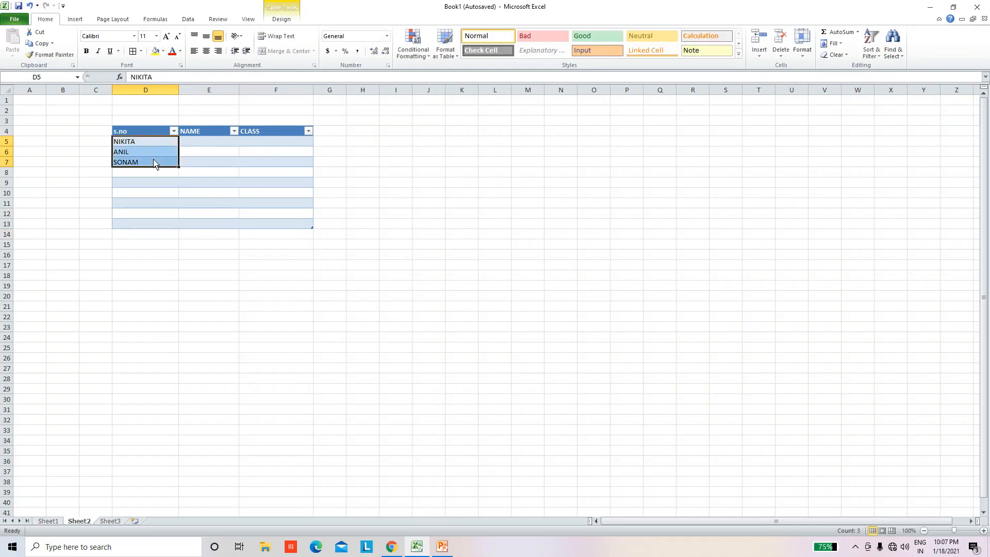
{"action": "key", "text": "ctrl+c"}
{"action": "left_click", "coordinate": [206, 144]}
{"action": "key", "text": "ctrl+v"}
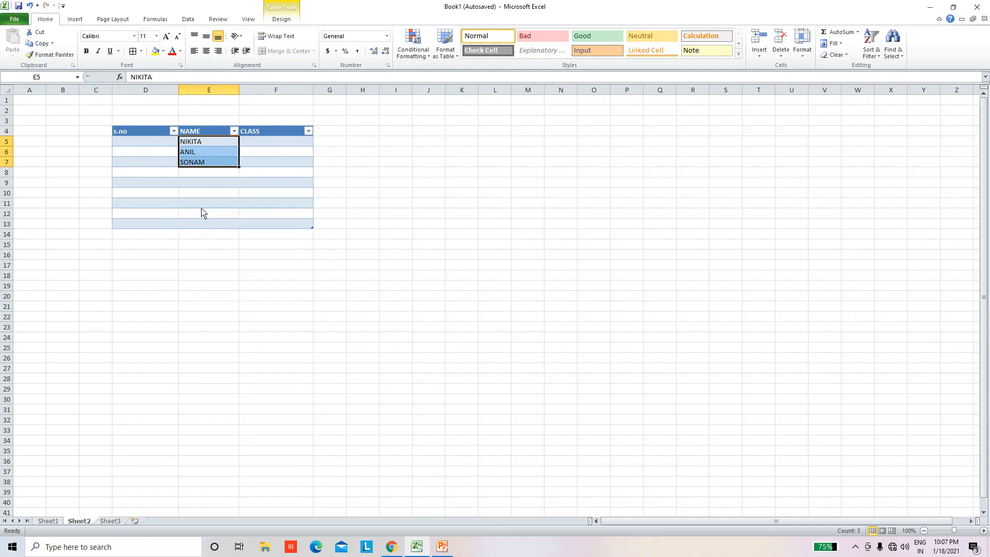
{"action": "left_click", "coordinate": [205, 213]}
Step: Enter the serial numbers 1, 2 and 3 in cells D5 to D7 of the s.no column
{"action": "left_click", "coordinate": [163, 144]}
{"action": "type", "text": "1"}
{"action": "key", "text": "Return"}
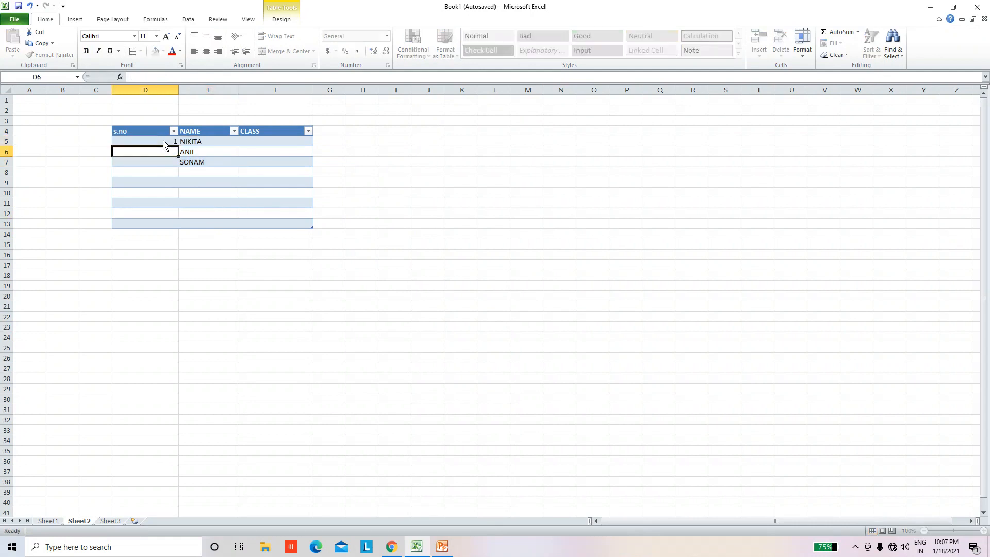
{"action": "type", "text": "2"}
{"action": "key", "text": "Return"}
{"action": "type", "text": "3"}
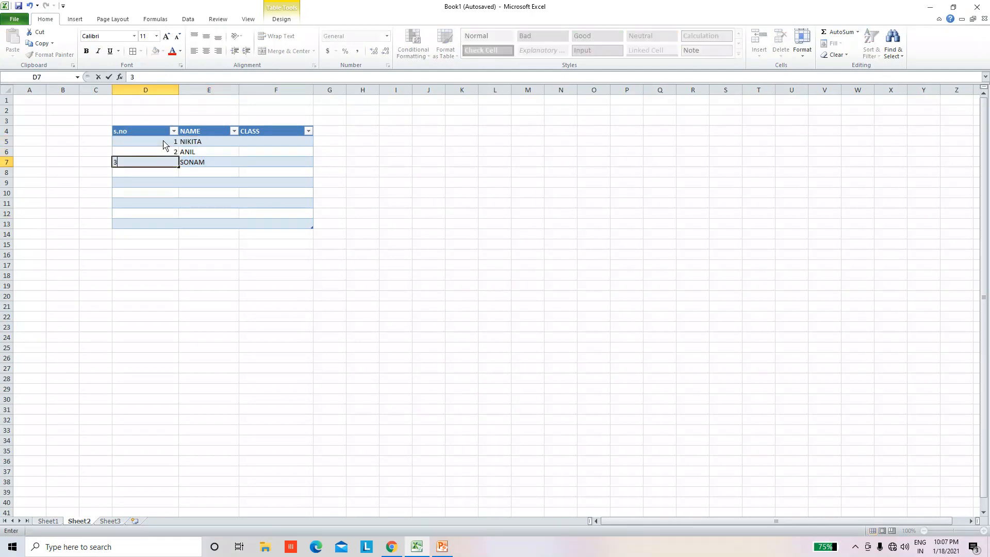
{"action": "key", "text": "Return"}
Step: Enter the values 10, 12 and 11 in cells F5 to F7 of the CLASS column
{"action": "left_click", "coordinate": [288, 151]}
{"action": "left_click", "coordinate": [292, 144]}
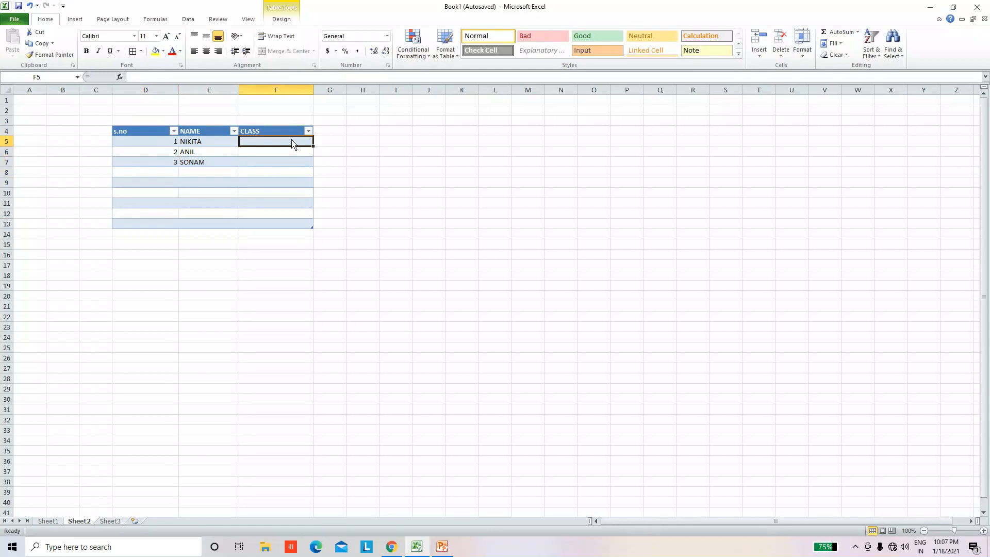
{"action": "type", "text": "10"}
{"action": "key", "text": "Return"}
{"action": "type", "text": "12"}
{"action": "key", "text": "Return"}
{"action": "type", "text": "11"}
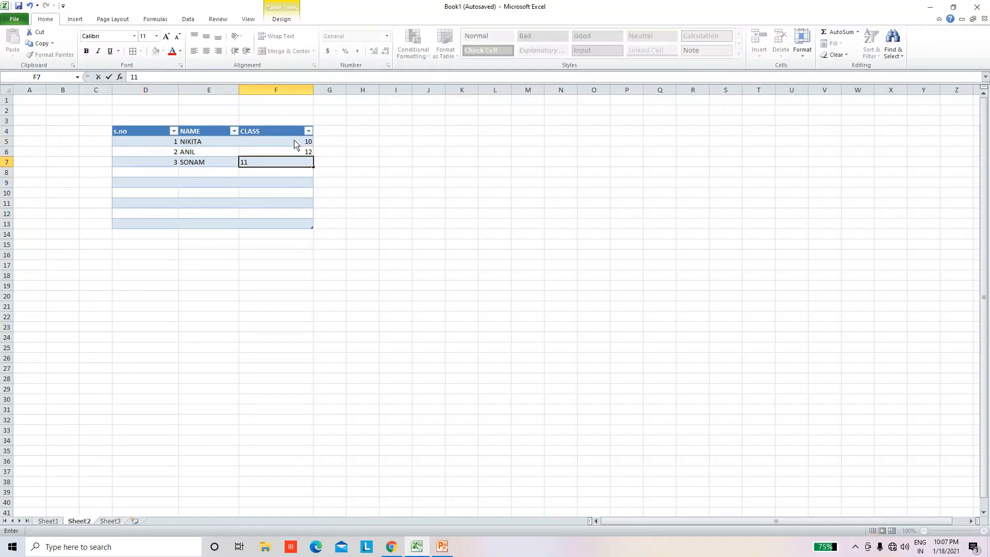
{"action": "left_click", "coordinate": [311, 245]}
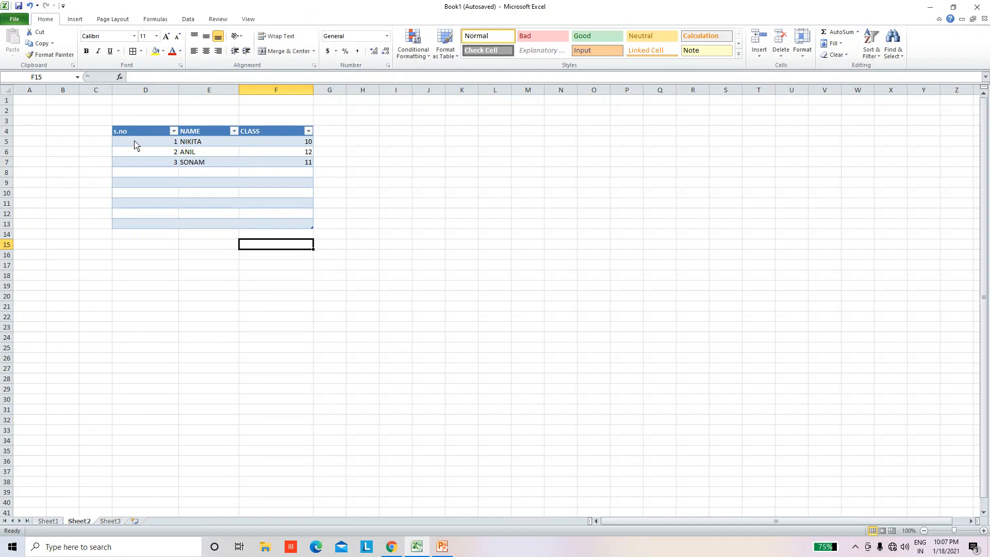
Step: Add a total row to the table on Sheet2
{"action": "left_click_drag", "start_coordinate": [136, 143], "coordinate": [307, 234]}
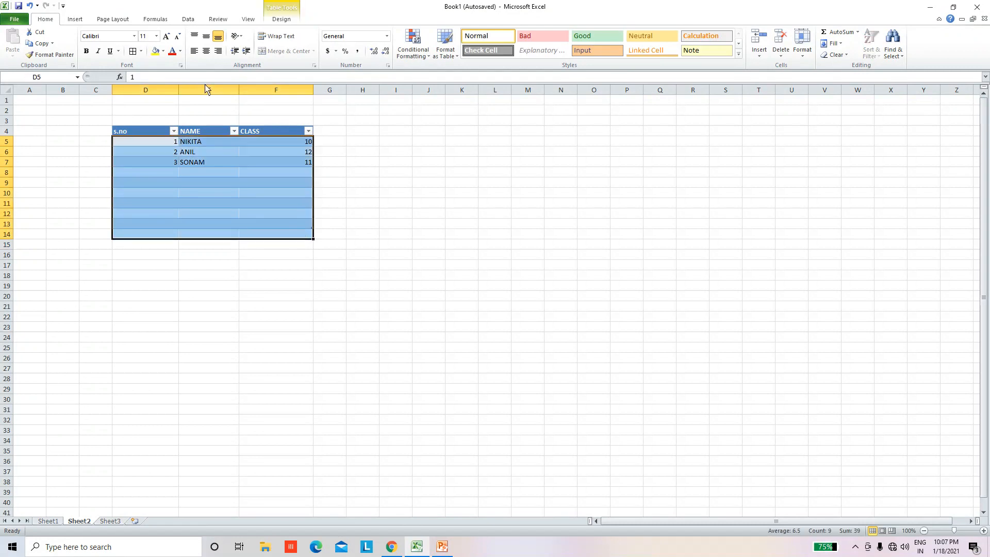
{"action": "left_click", "coordinate": [289, 21]}
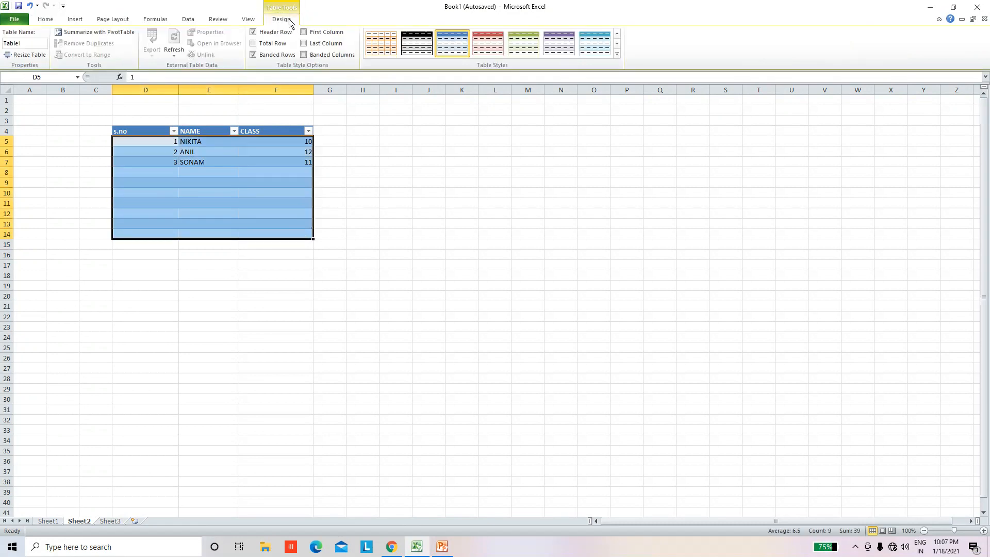
{"action": "left_click", "coordinate": [253, 45]}
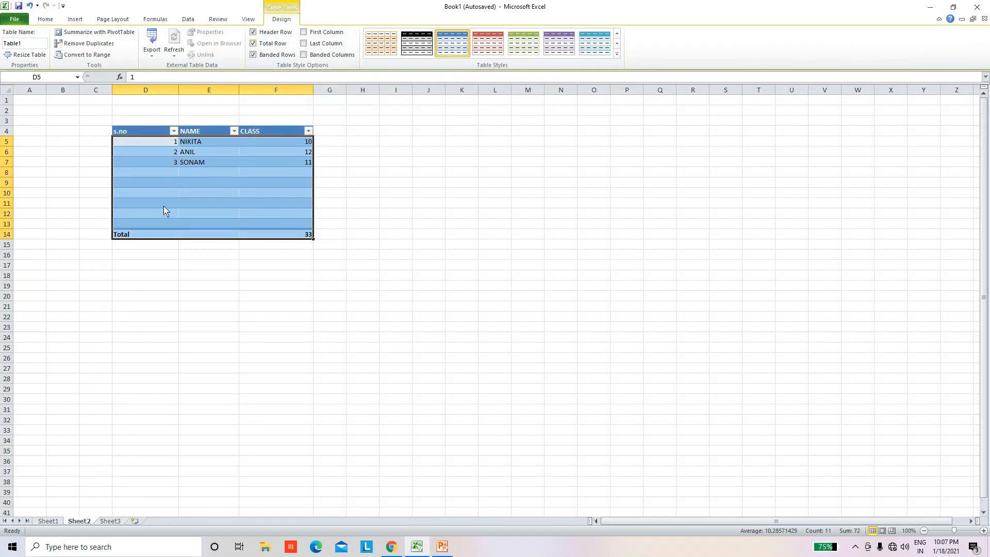
Step: Turn the table's header row off and back on twice
{"action": "left_click", "coordinate": [253, 33]}
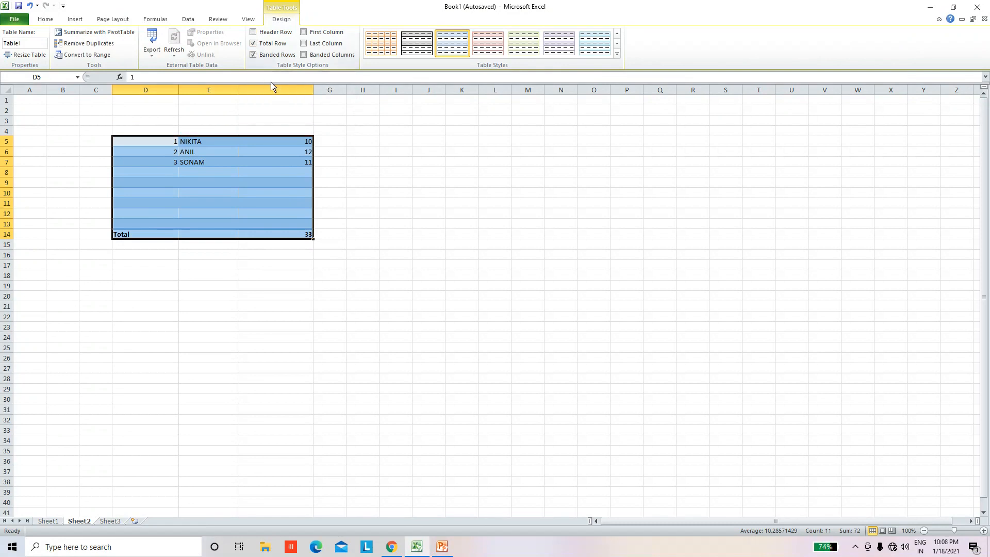
{"action": "left_click", "coordinate": [254, 34]}
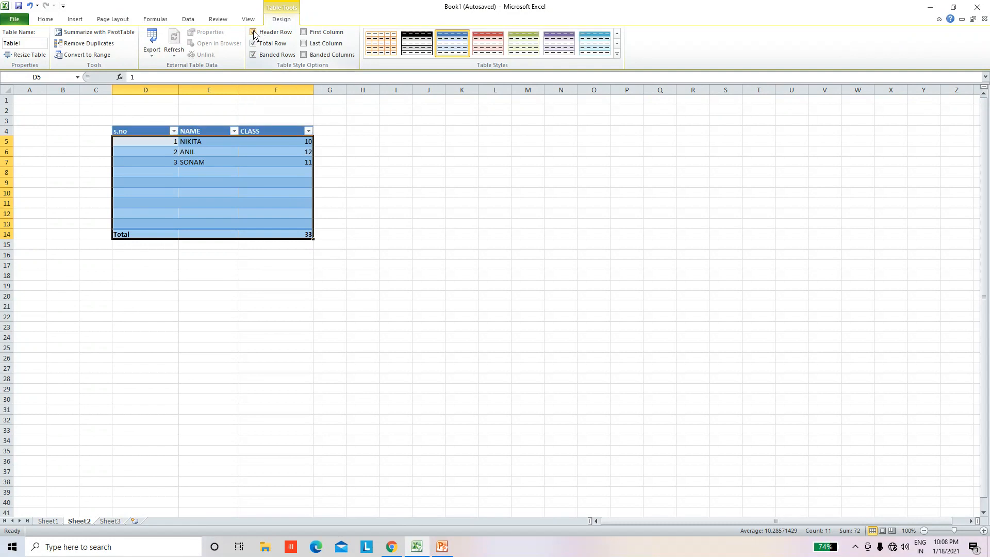
{"action": "left_click", "coordinate": [254, 34]}
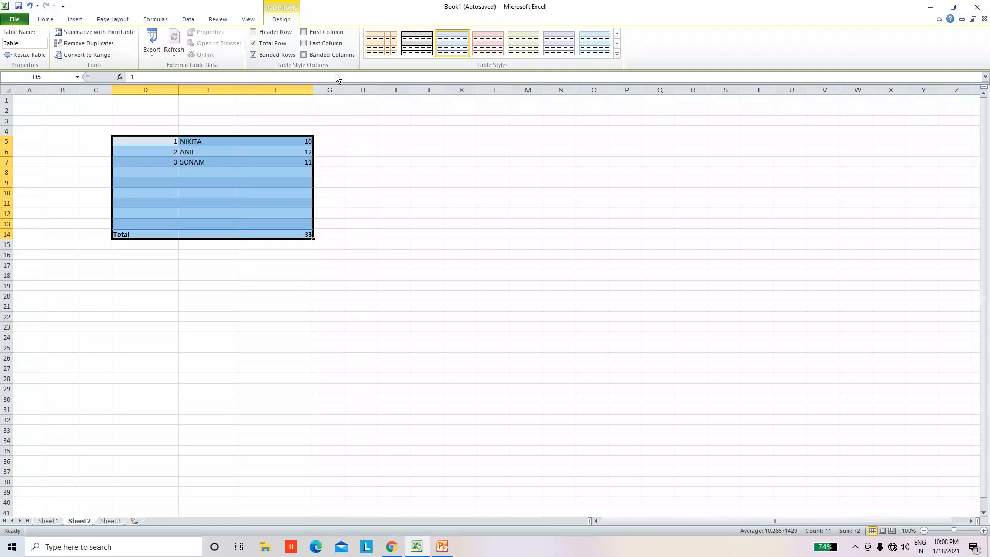
{"action": "left_click", "coordinate": [254, 34]}
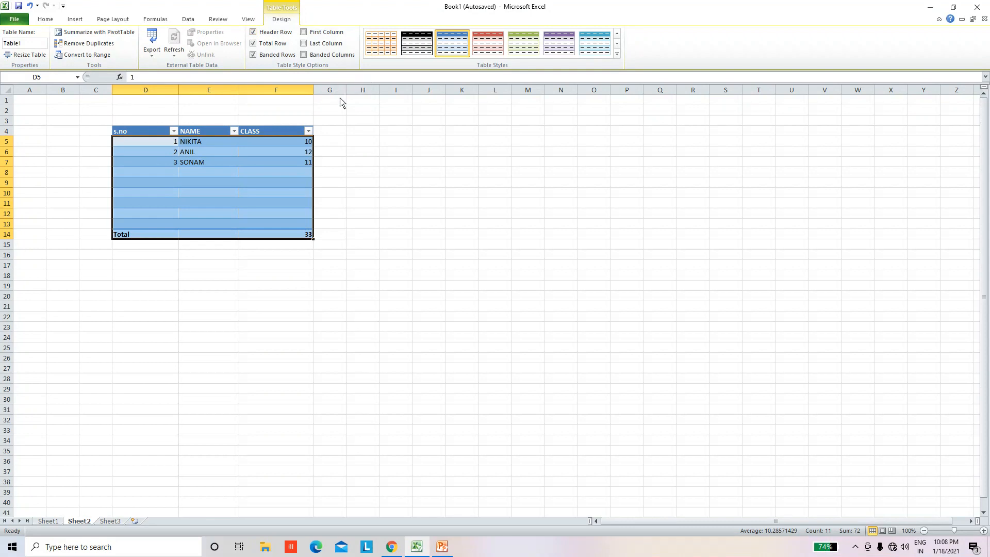
Step: Turn on Last Column formatting, keep Banded Rows on, and apply the orange table style from the Dark group
{"action": "left_click", "coordinate": [304, 33]}
{"action": "left_click", "coordinate": [253, 55]}
{"action": "left_click", "coordinate": [253, 56]}
{"action": "left_click", "coordinate": [616, 53]}
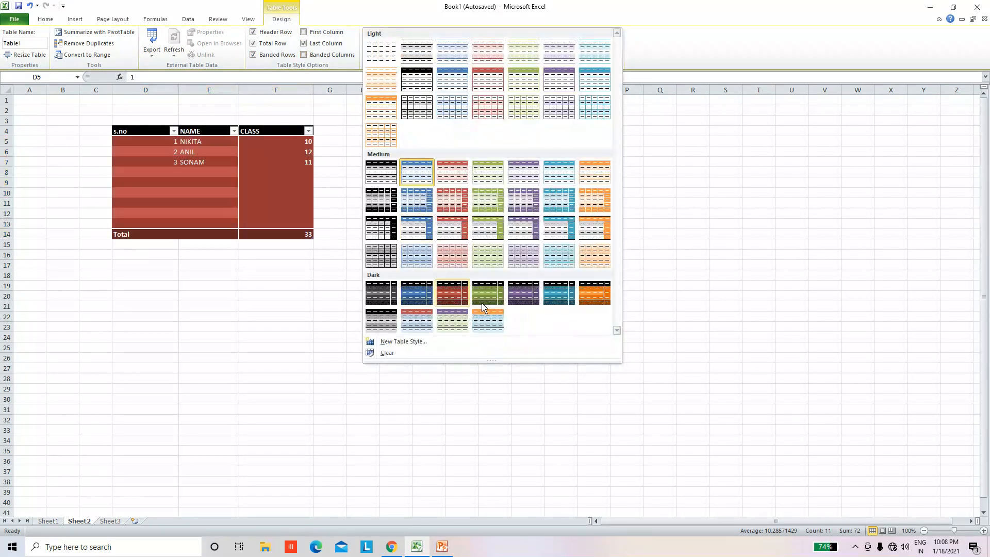
{"action": "left_click", "coordinate": [594, 300]}
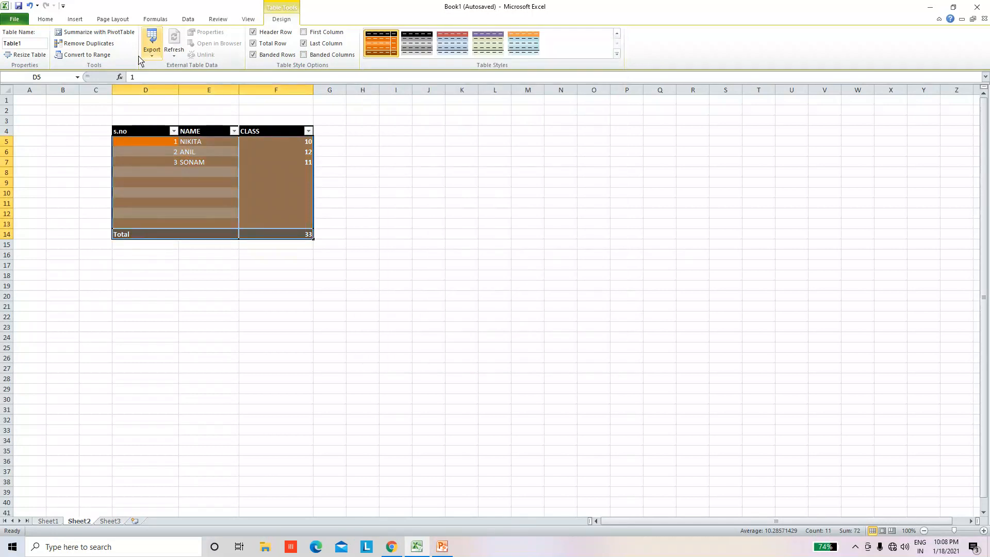
Step: Remove duplicate rows from the table, comparing the s.no, NAME and CLASS columns with headers included
{"action": "left_click", "coordinate": [107, 48]}
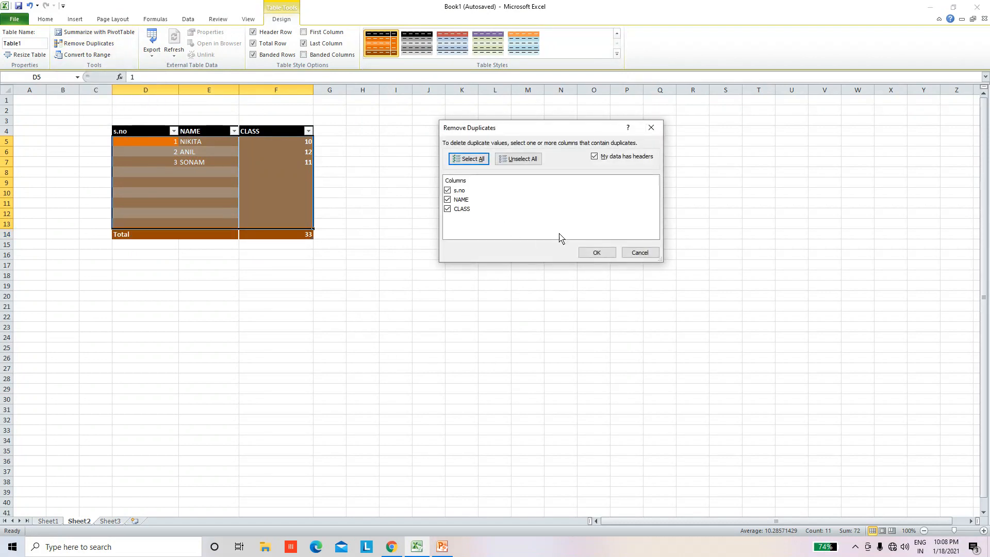
{"action": "left_click", "coordinate": [596, 253]}
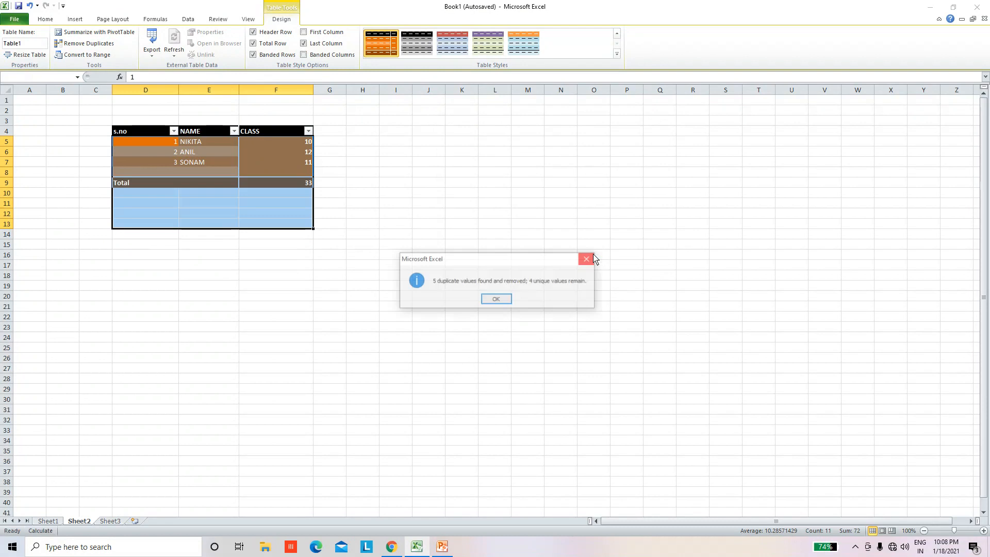
{"action": "left_click", "coordinate": [493, 300]}
{"action": "left_click", "coordinate": [334, 276]}
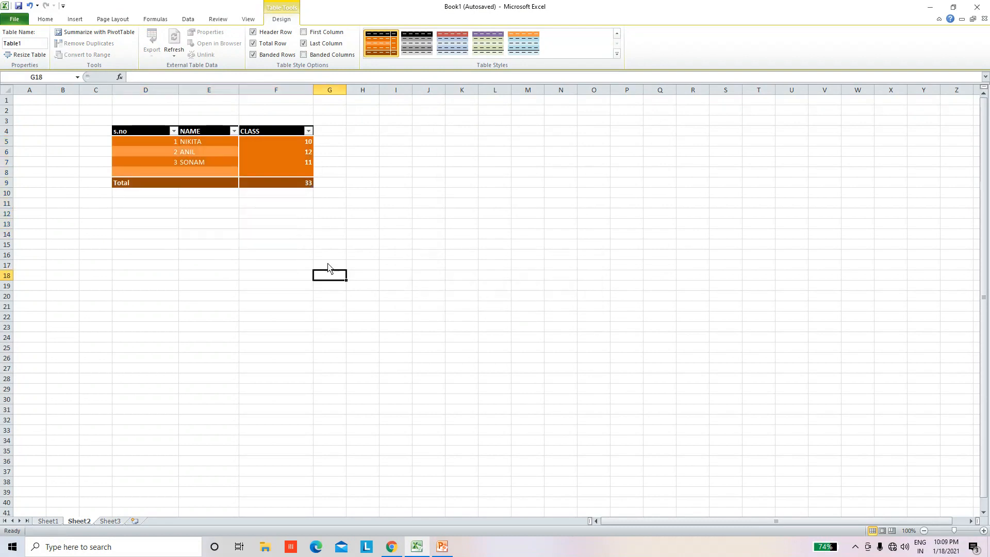
{"action": "left_click", "coordinate": [124, 150]}
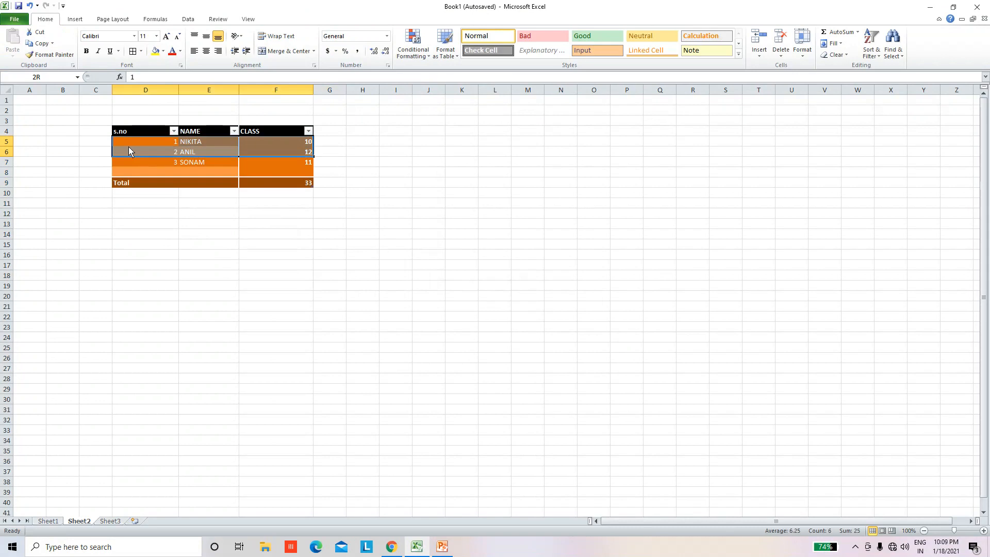
{"action": "left_click", "coordinate": [448, 245]}
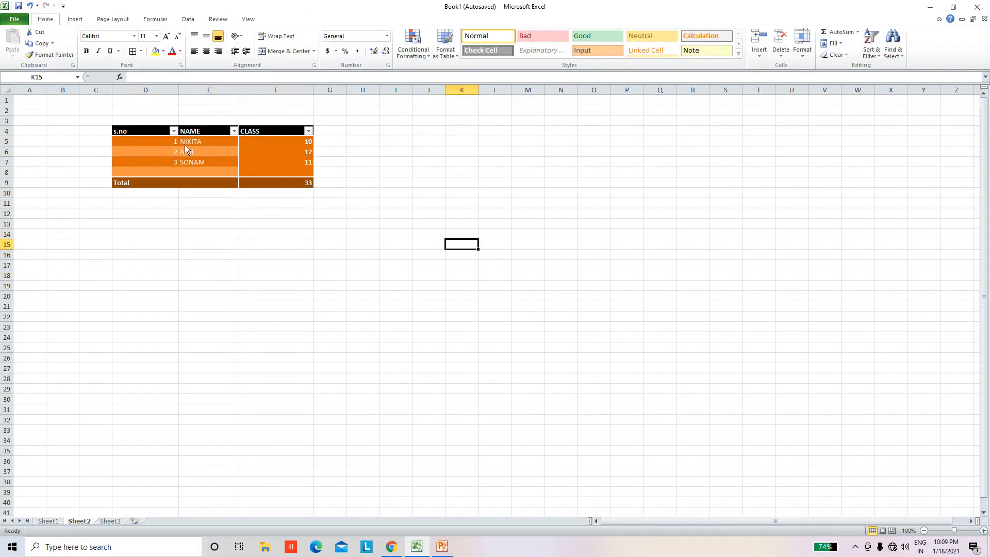
{"action": "left_click", "coordinate": [78, 19]}
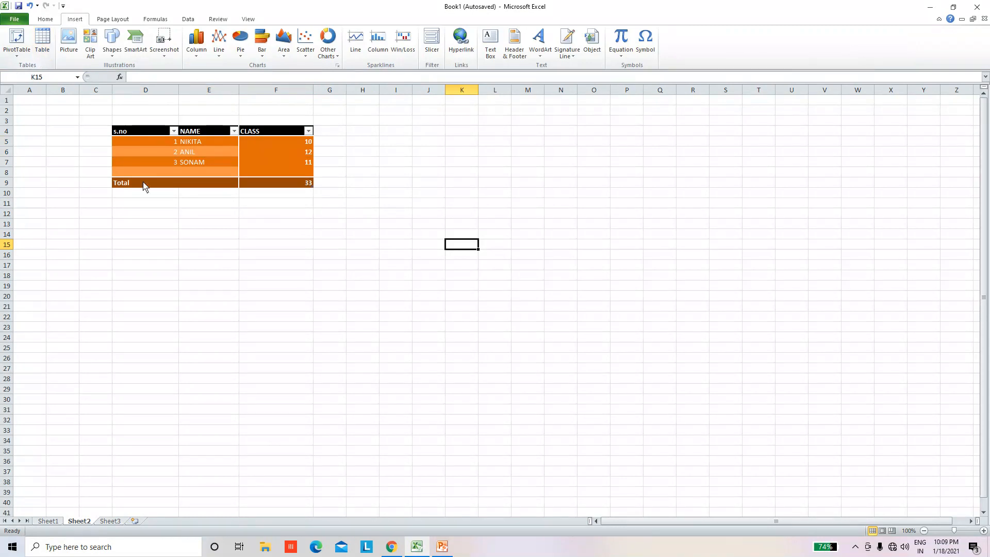
{"action": "left_click", "coordinate": [753, 426]}
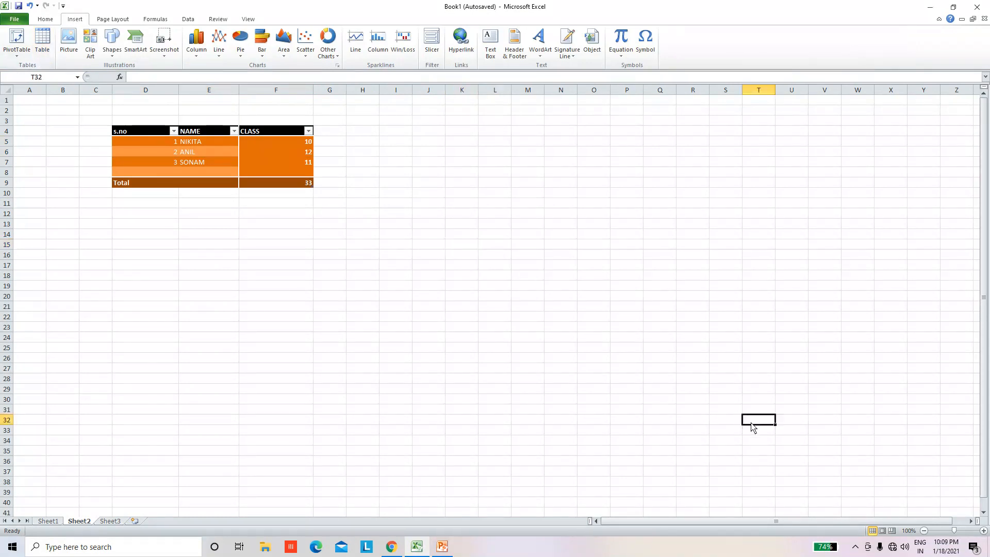
{"action": "left_click", "coordinate": [855, 546]}
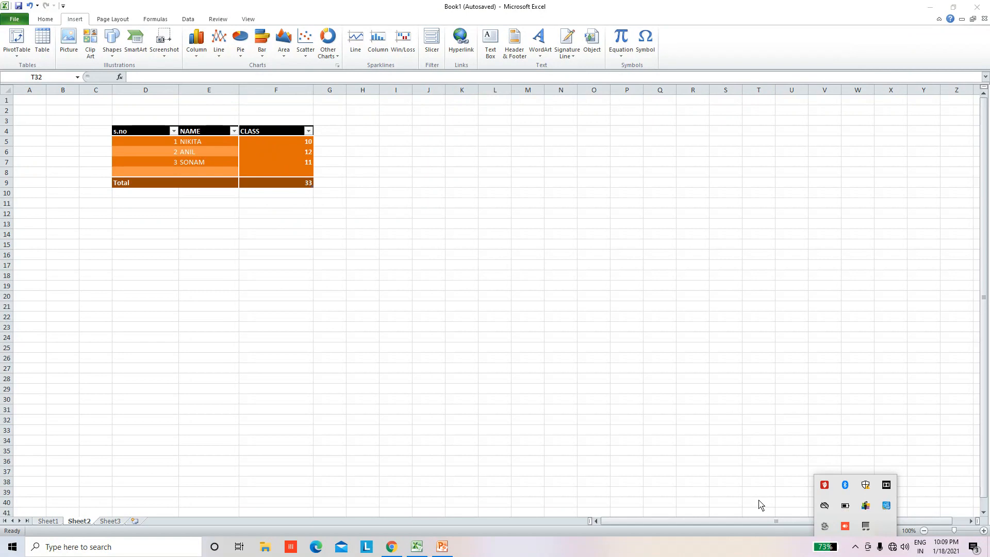
{"action": "left_click", "coordinate": [825, 526]}
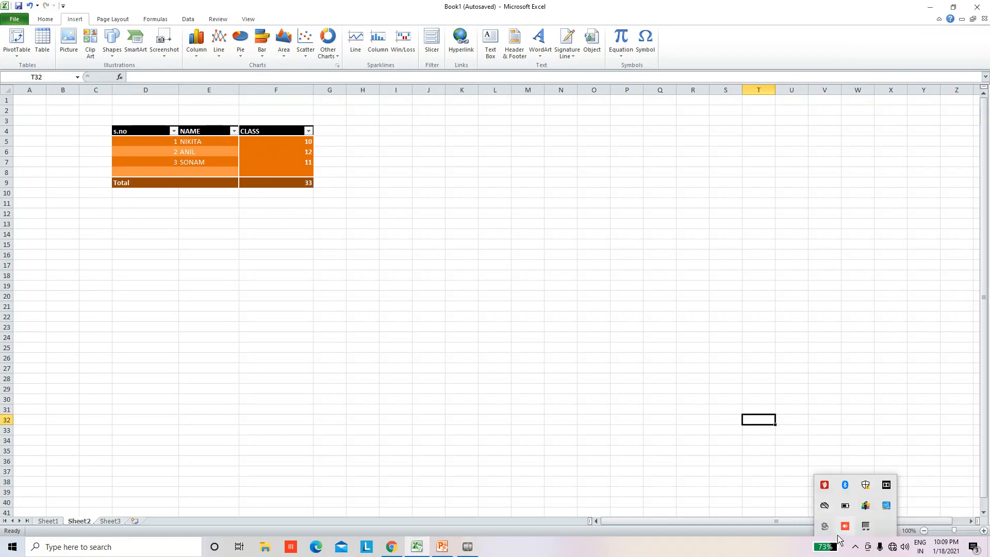
{"action": "left_click", "coordinate": [825, 526]}
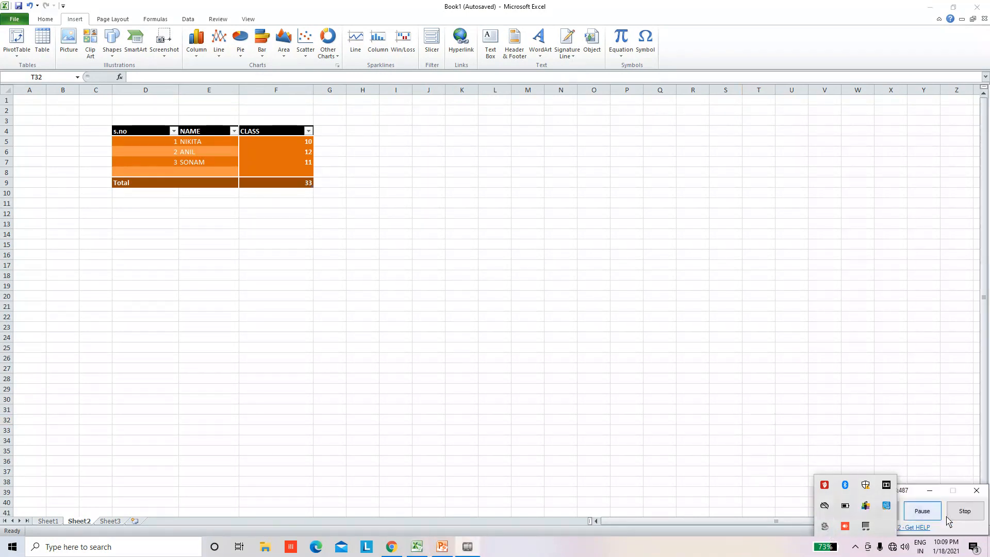